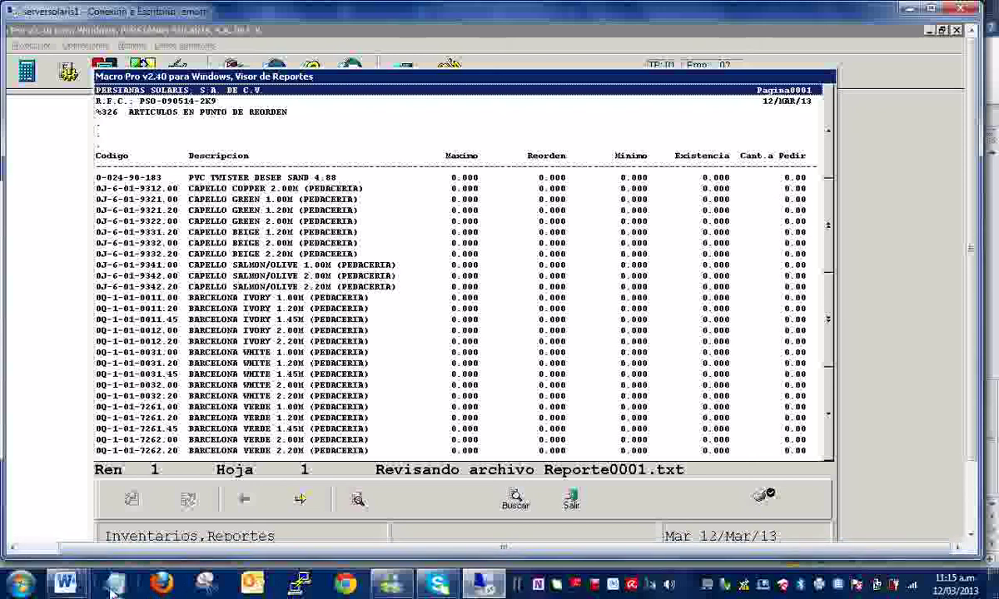
Step: Open Microsoft Excel 2010 with a blank workbook
click(18, 583)
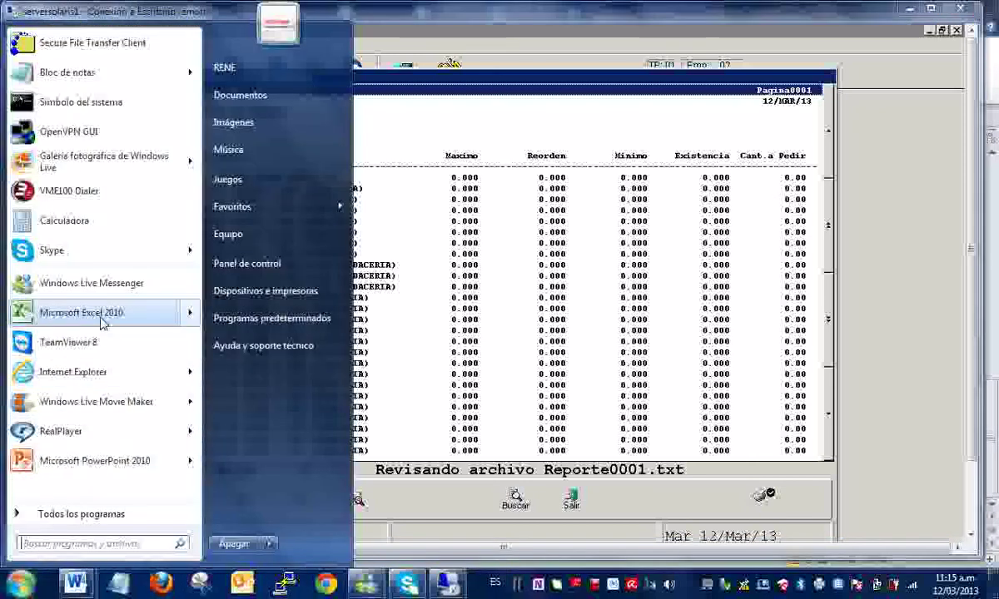
click(179, 321)
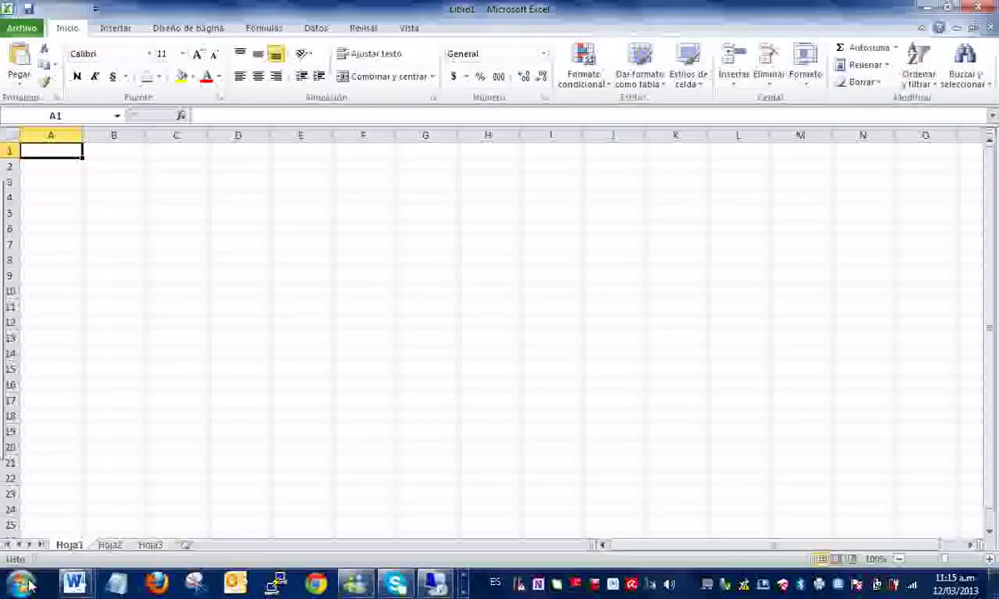
Step: Search the computer's programs and files for "explicacion" and close the search
click(18, 585)
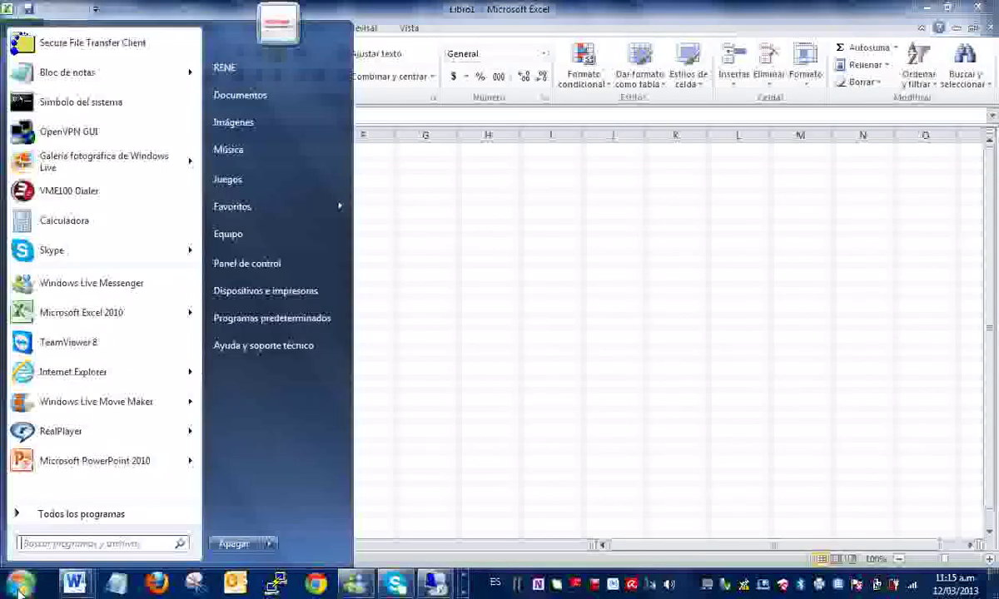
text(e)
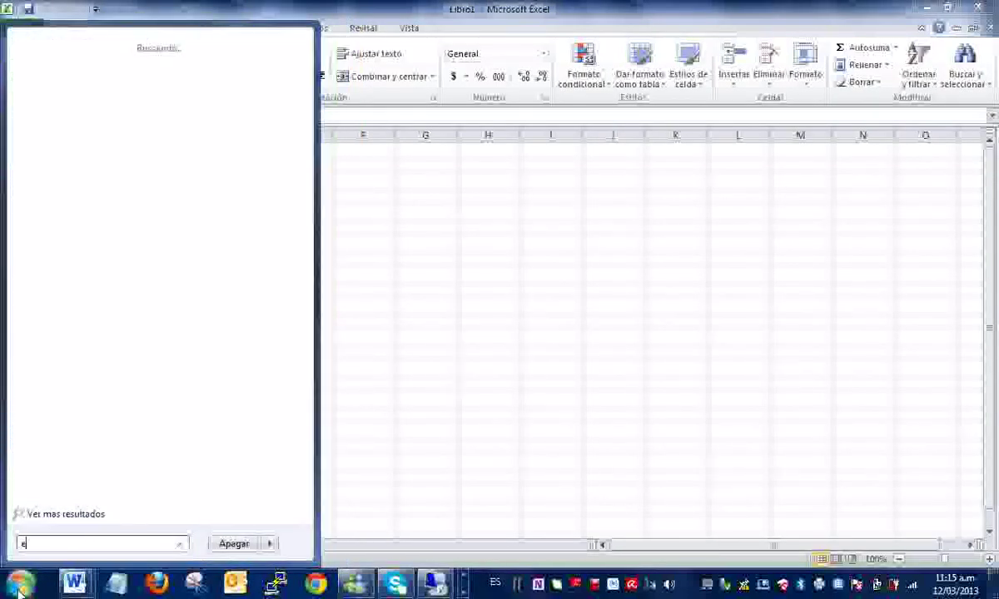
text(xplicacion)
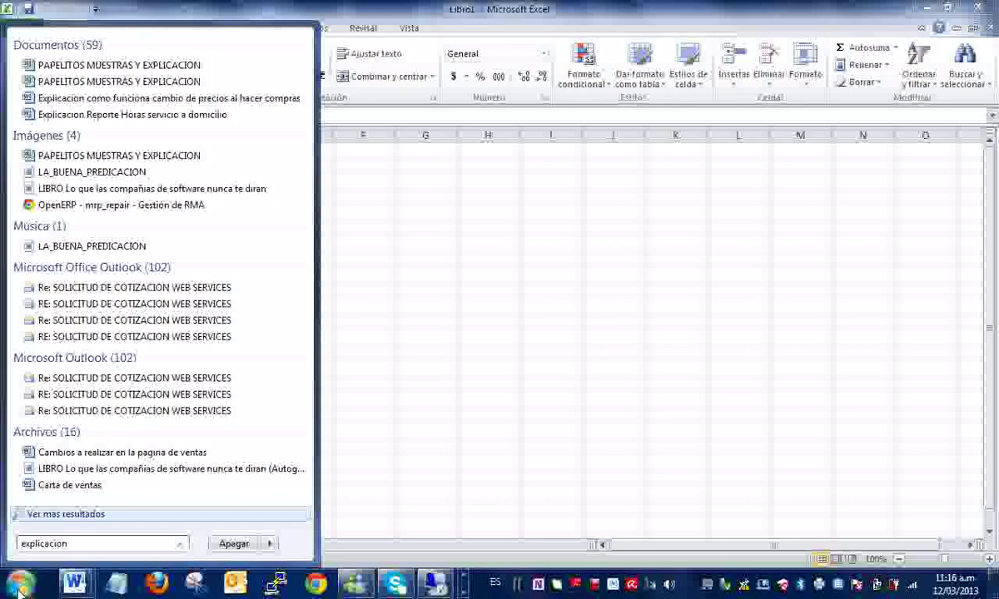
click(401, 356)
Step: Enter the heading "existencia" in cell D3 and the value 10 in D5
click(233, 182)
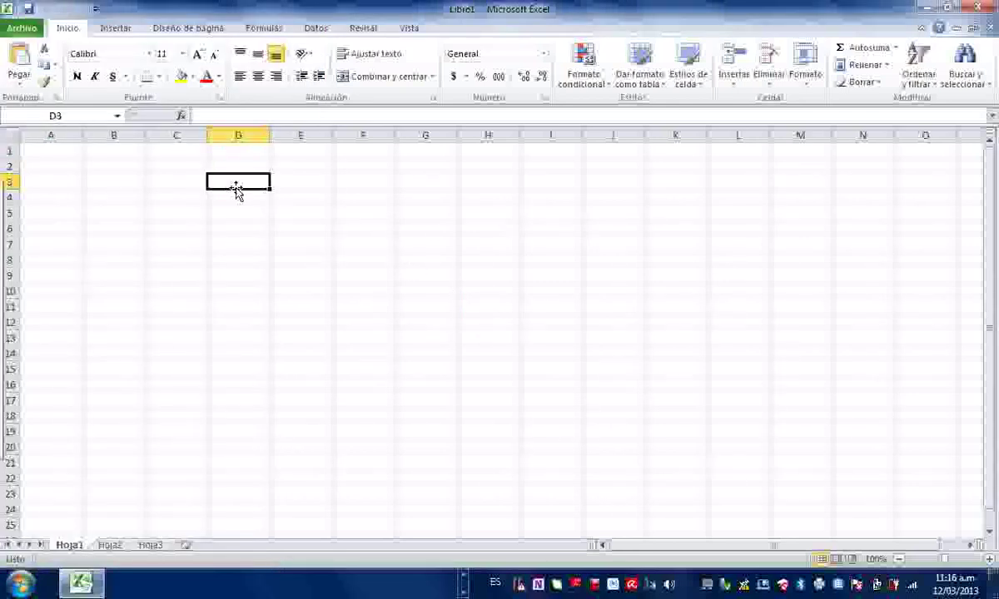
text(existencia)
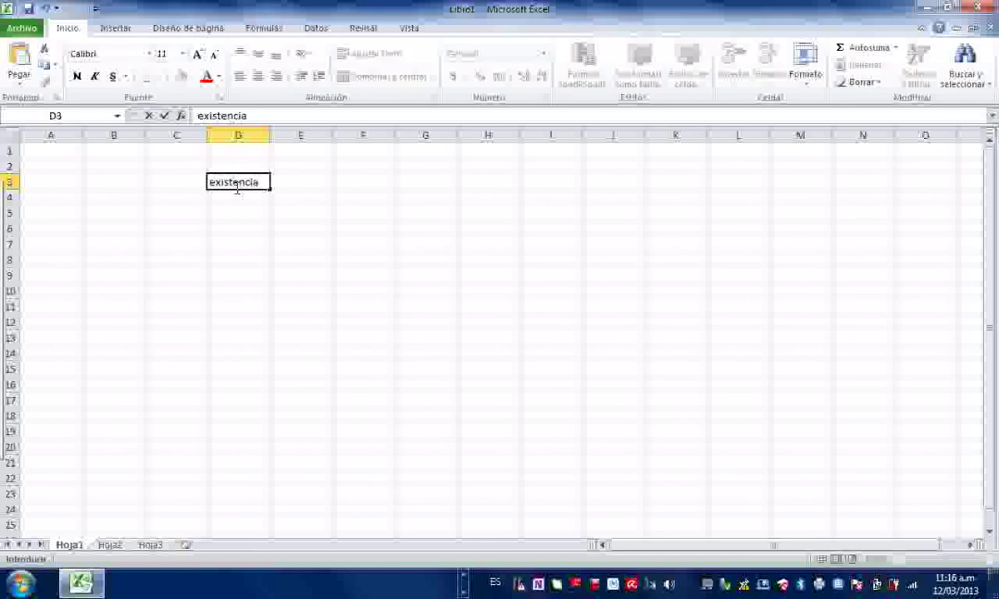
key(Return)
key(Return)
text(10)
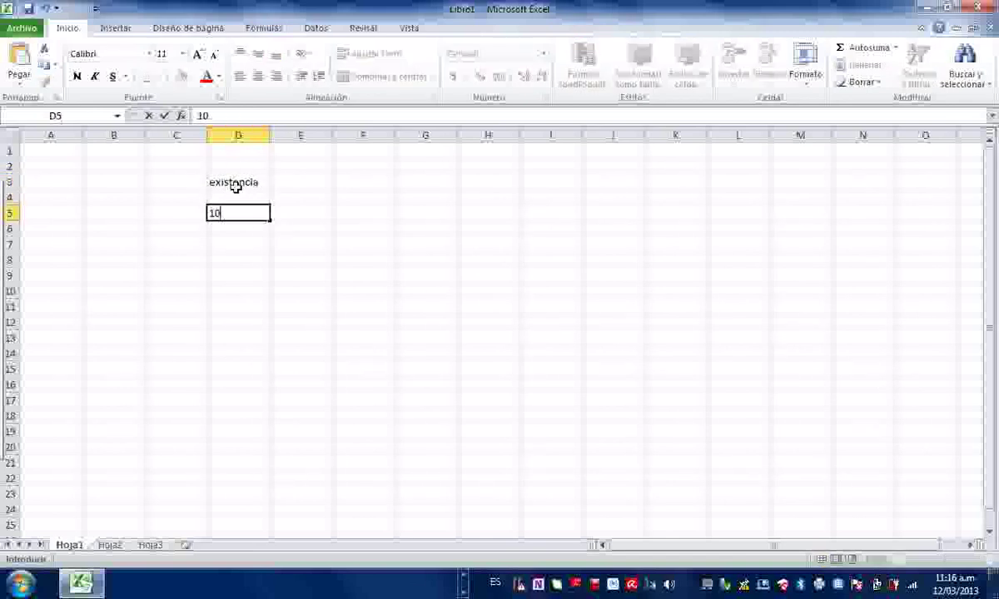
key(Tab)
key(Up)
key(Up)
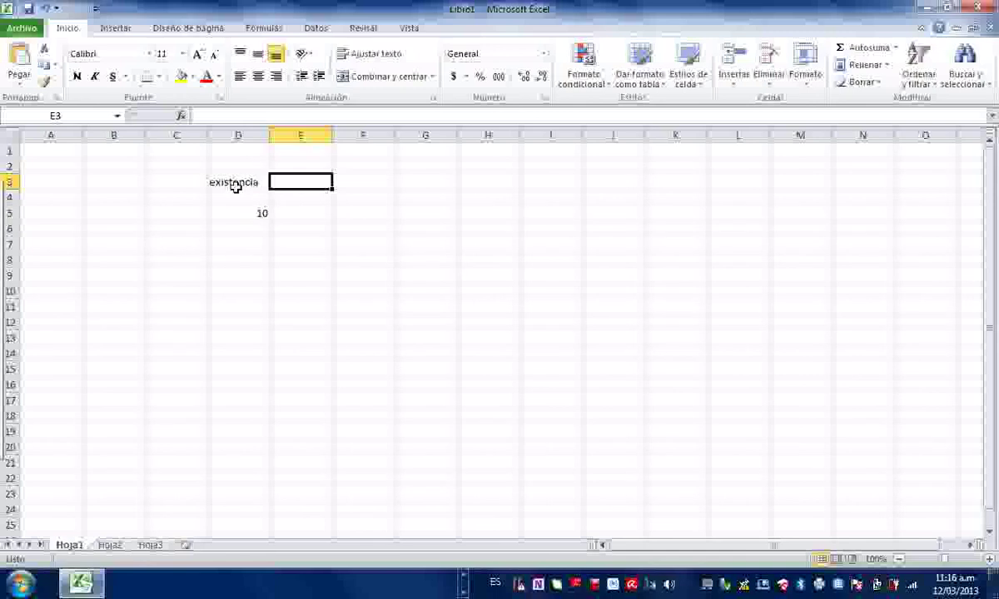
text(maximo)
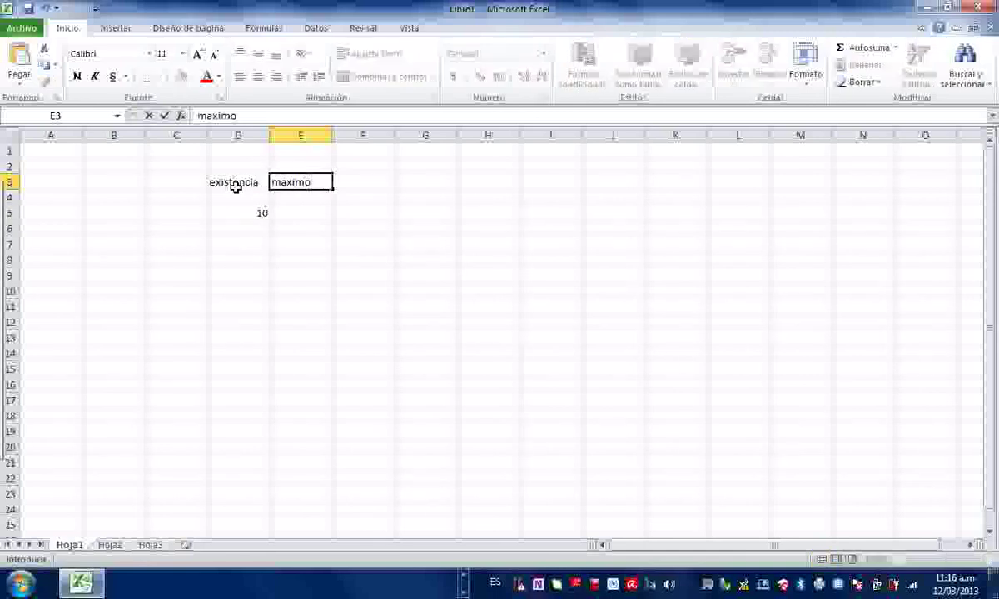
key(BackSpace)
key(BackSpace)
key(BackSpace)
key(BackSpace)
key(BackSpace)
key(BackSpace)
Step: Enter the heading "pedido" in cell E3 and the value 20 in E5
text(pedido)
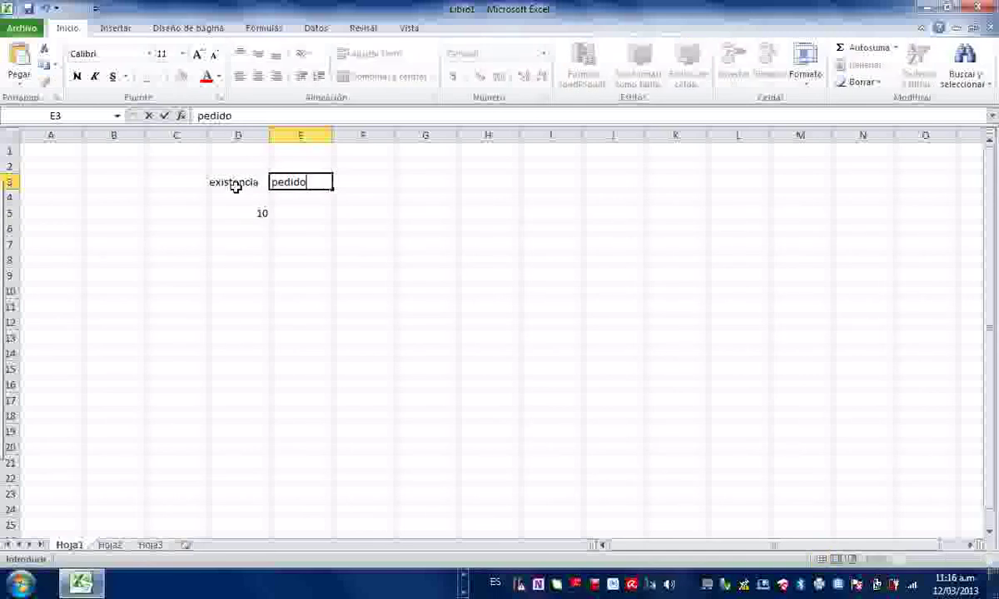
key(Return)
key(Return)
text(20)
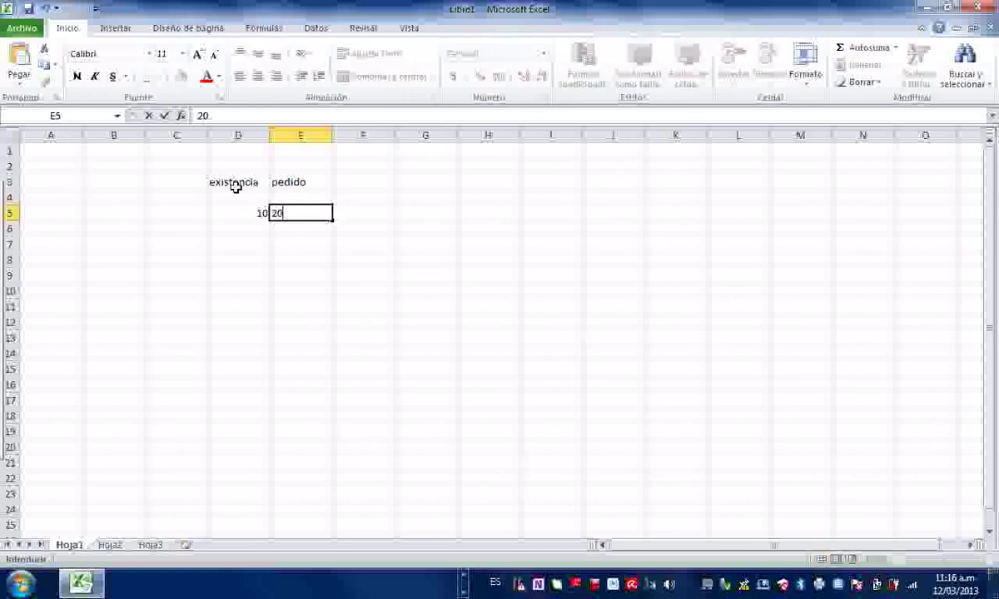
key(Return)
Step: Enter the heading "orden compr" in cell F3 and the value 5 in F5
key(Up)
key(Up)
key(Up)
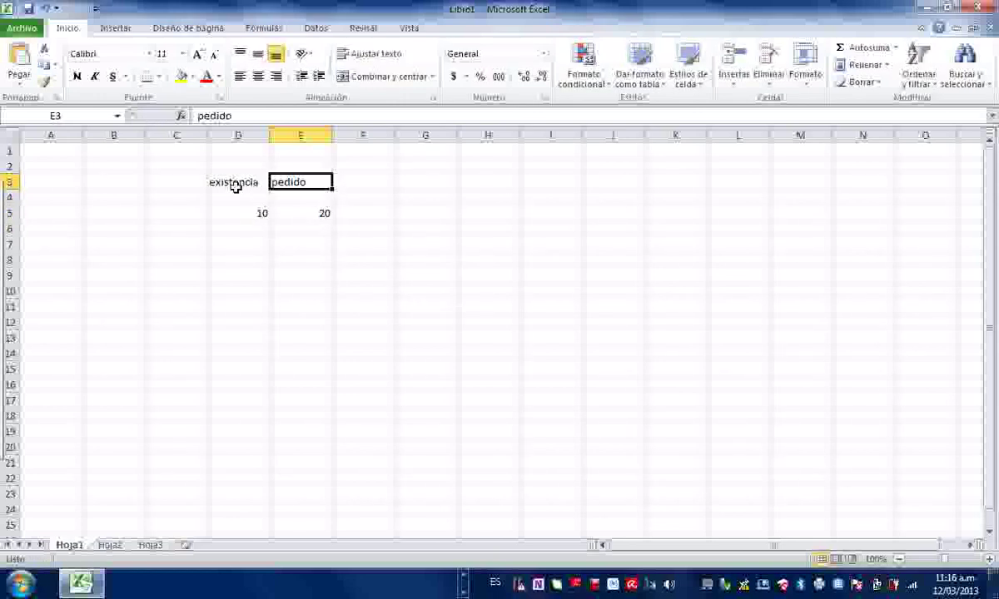
key(Right)
text(ord)
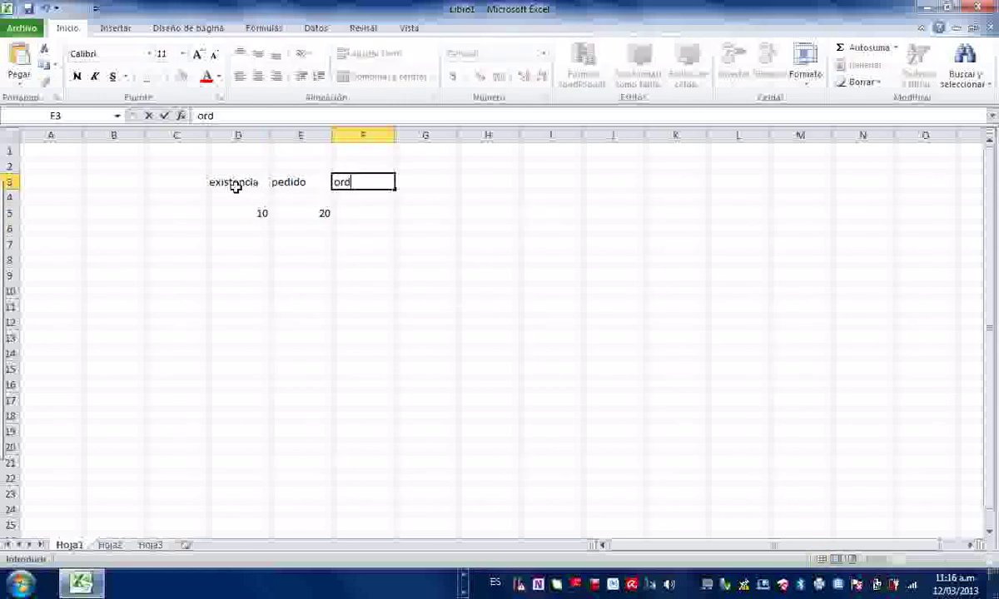
text(en compr)
key(Return)
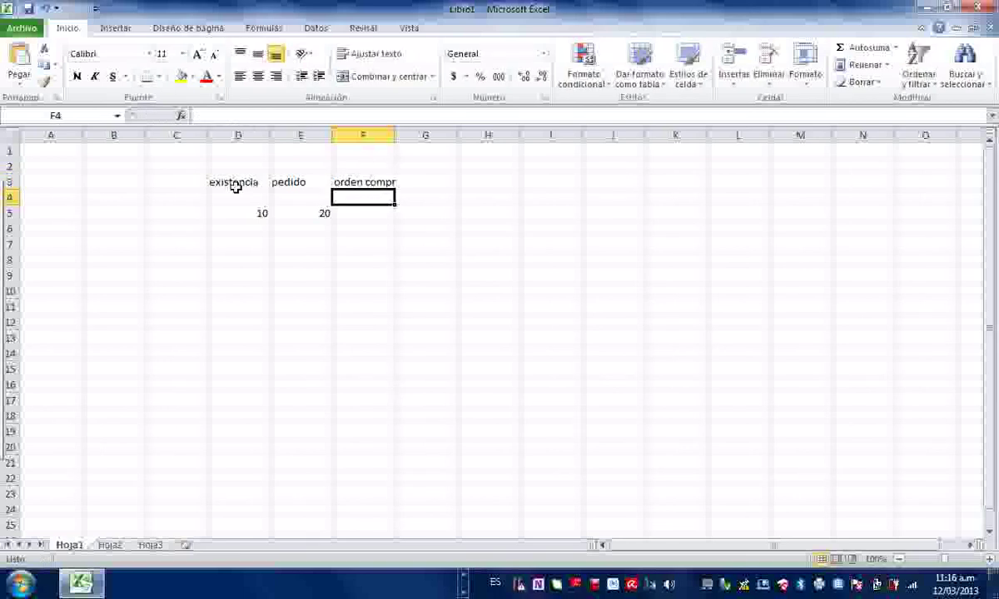
key(Down)
text(5)
key(Return)
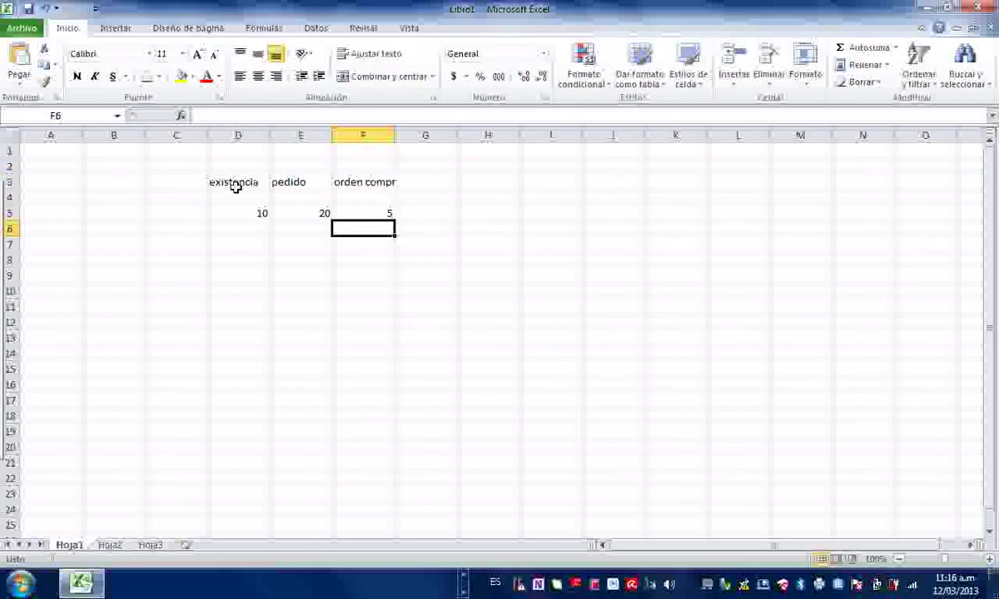
Step: Enter the heading "max" in cell H3 and the value 20 in H5
key(Right)
key(Right)
key(Up)
key(Up)
key(Up)
text(ha)
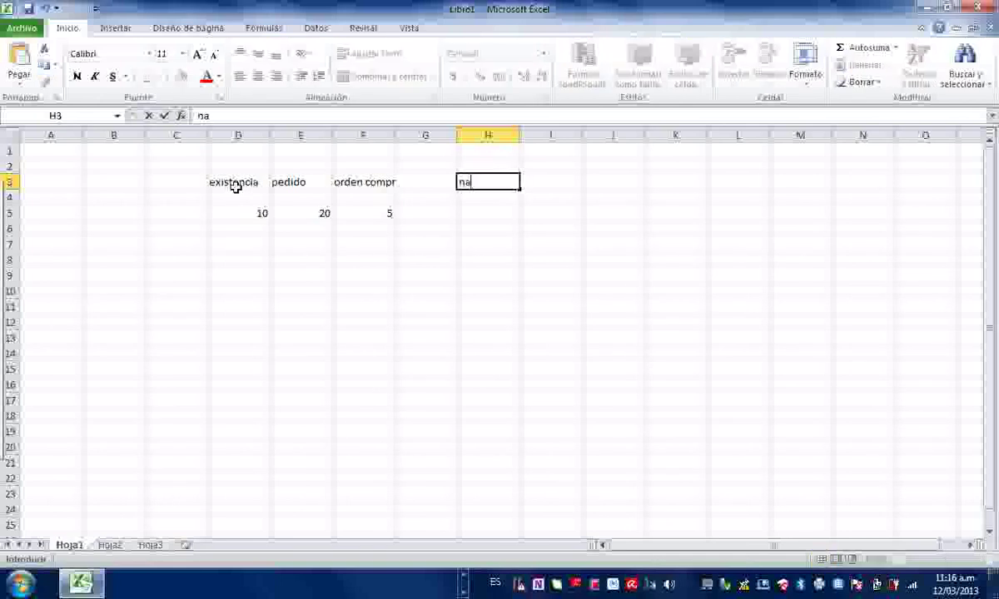
key(BackSpace)
key(BackSpace)
text(max)
key(Return)
key(Down)
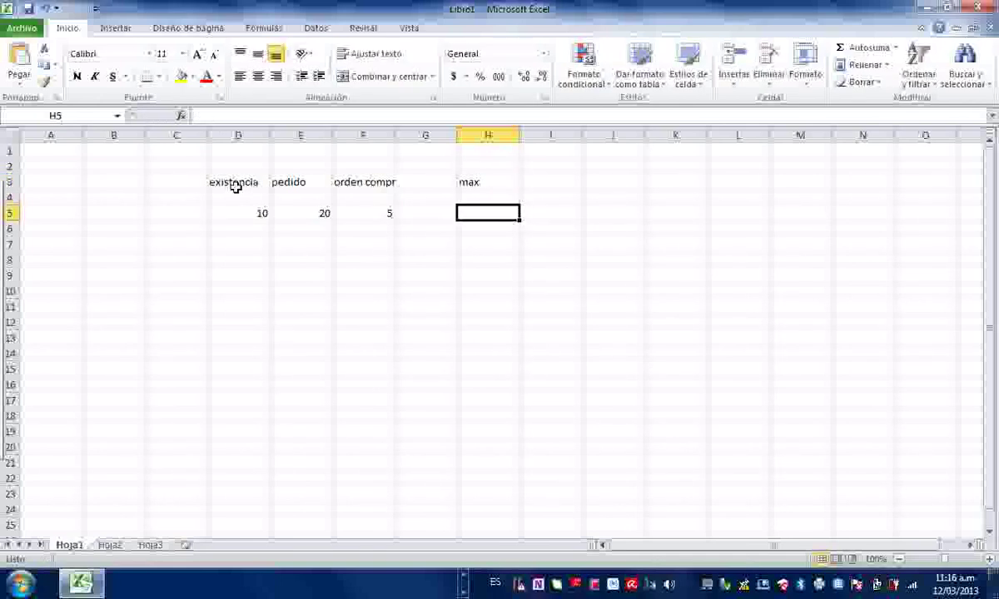
text(20)
key(Return)
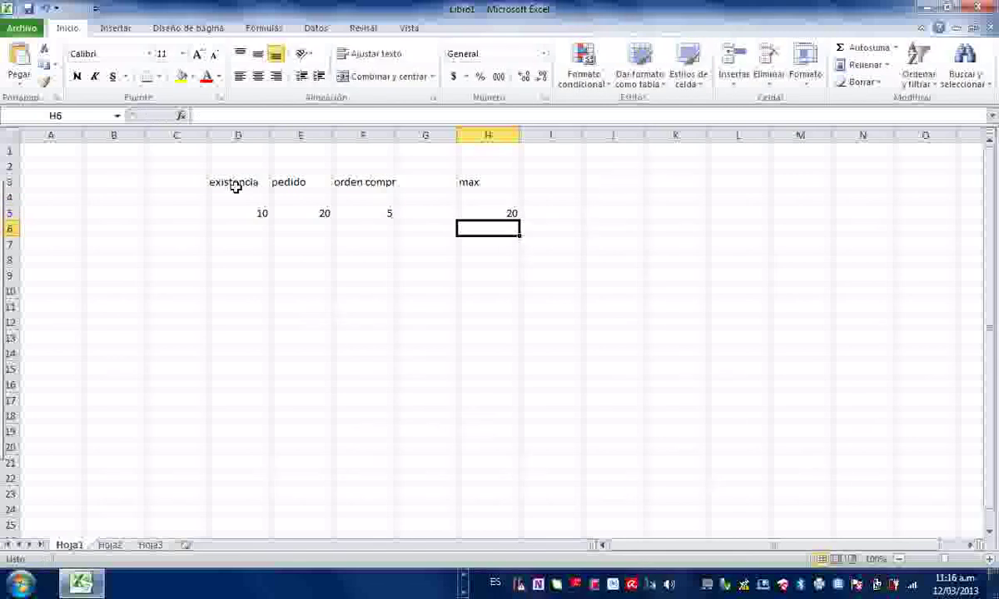
Step: Enter the heading "min" in cell I3 and the value 5 in I5
key(Right)
key(Right)
key(Up)
key(Up)
key(Left)
key(Up)
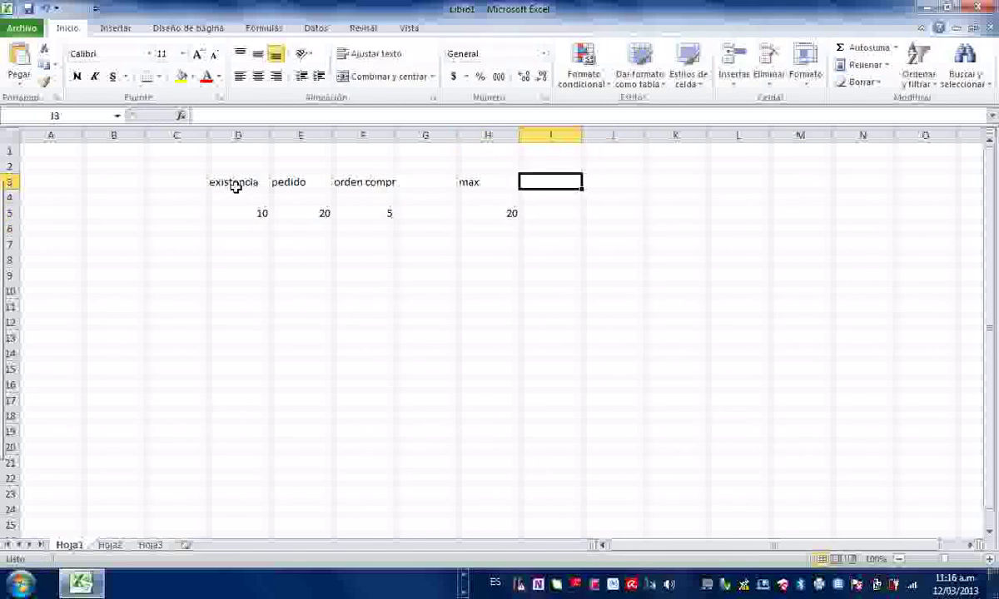
text(min)
key(Return)
key(Down)
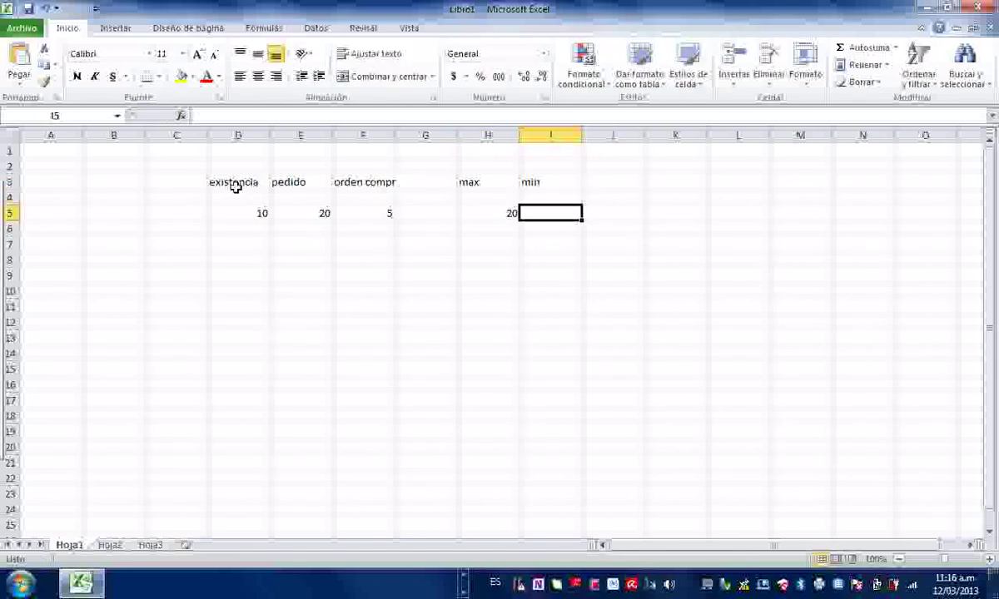
text(5)
key(Return)
Step: Enter the heading "reorden" in cell J3 and the value 10 in J5
key(Right)
key(Up)
key(Up)
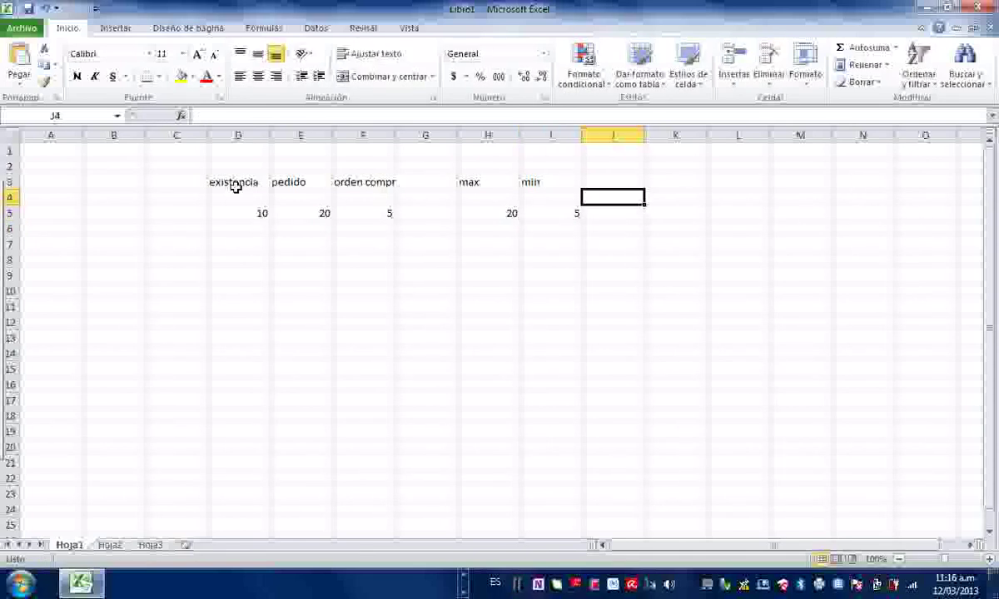
key(Up)
text(reorden)
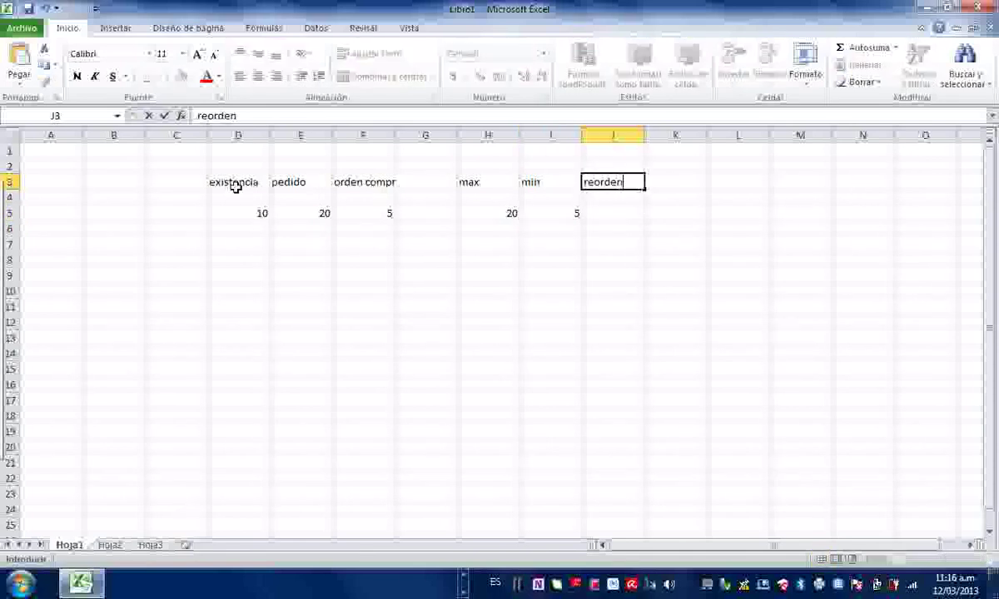
key(Return)
key(Down)
text(10)
key(Return)
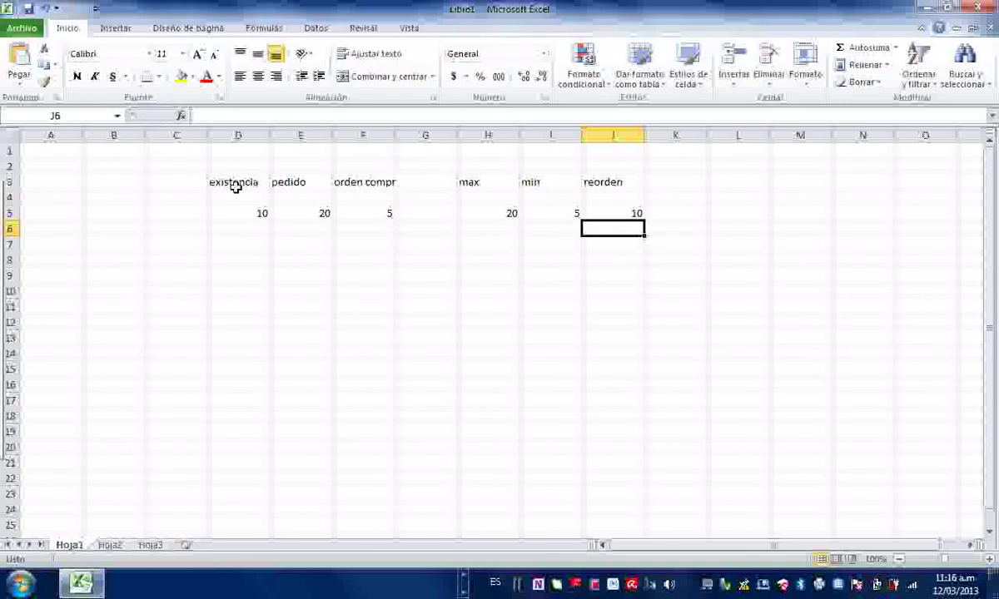
Step: Enter the heading "Generar Previo solicitará" in cell L3
key(Right)
key(Right)
key(Up)
key(Up)
key(Up)
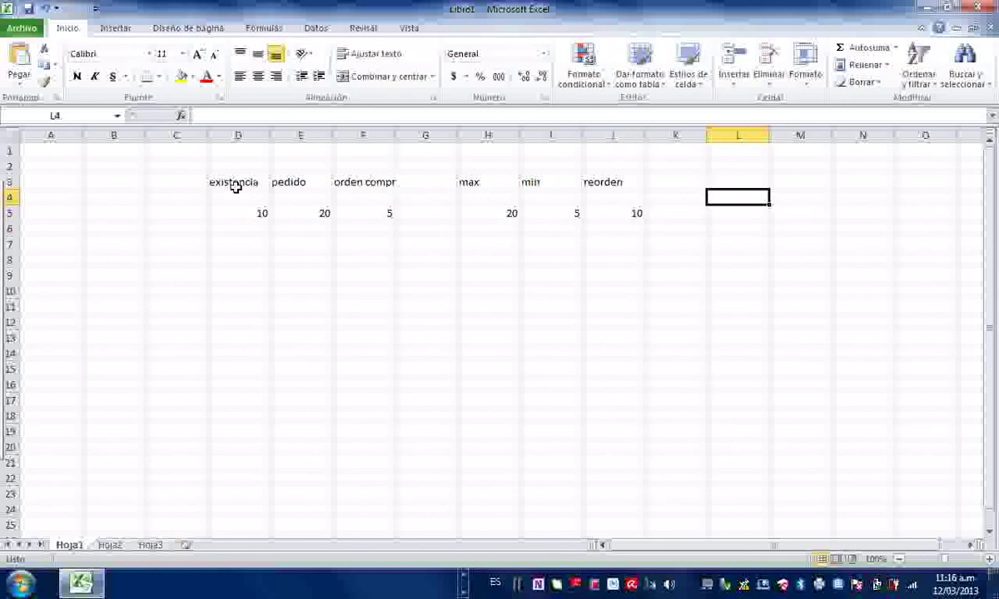
key(Caps_Lock)
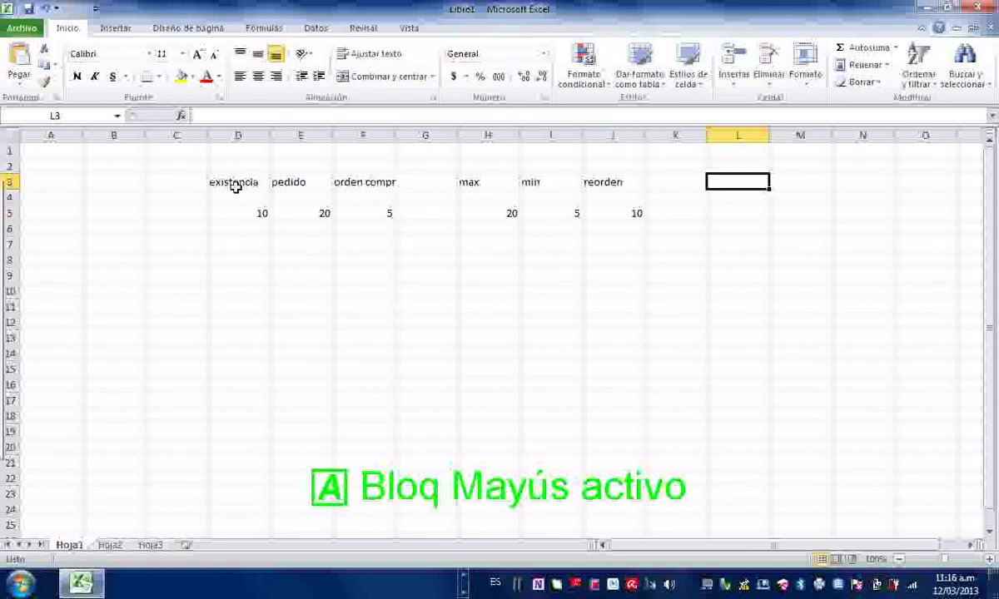
text(G)
key(Caps_Lock)
text(enerar)
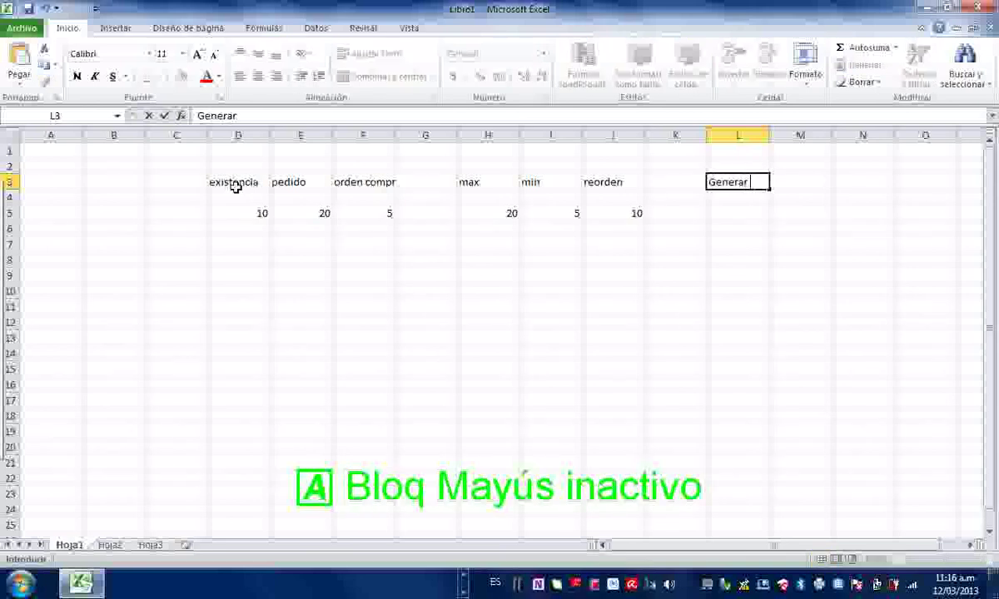
text( Previo solicitará)
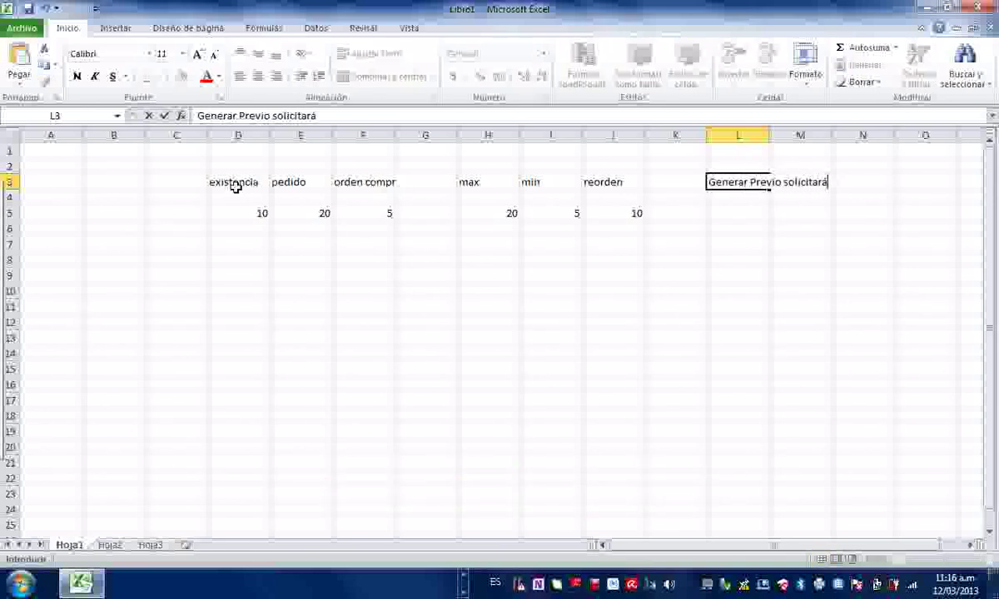
key(Return)
Step: Begin a SI formula in L5 with the expression D5-E5+F5 and try to enter it as =si(D5-E5+F5)
key(Return)
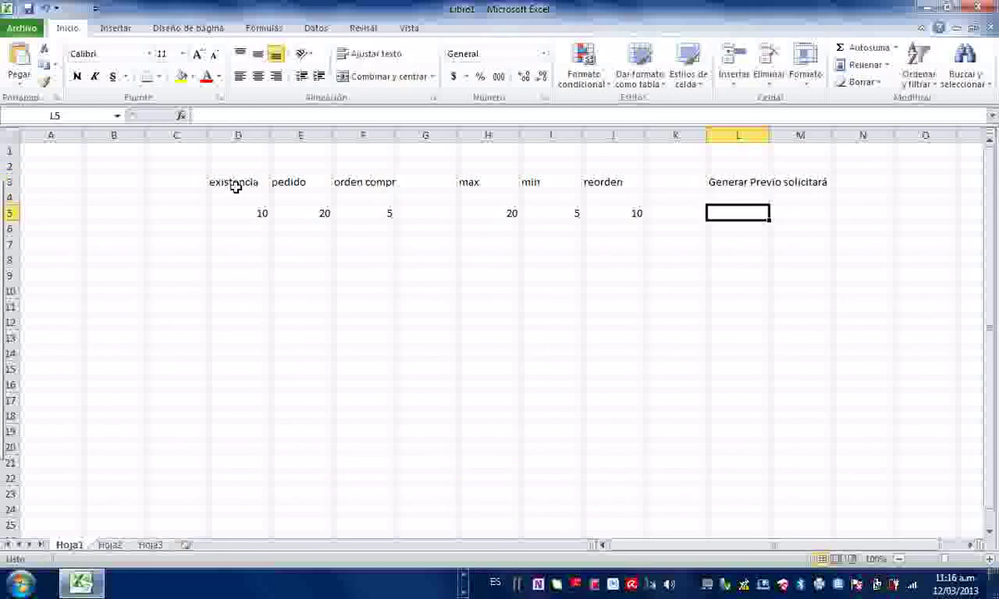
text(=)
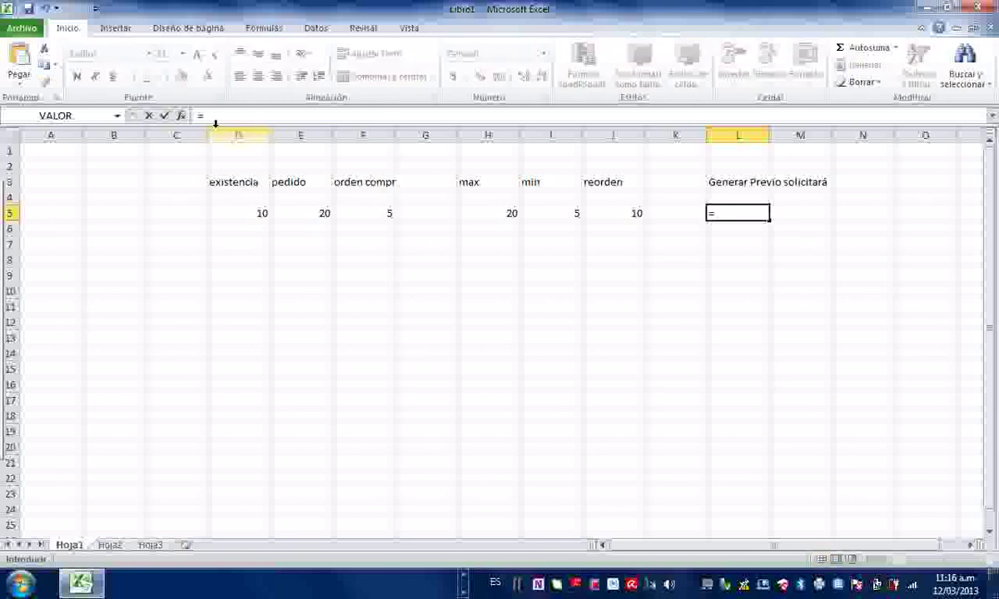
text(si/)
key(BackSpace)
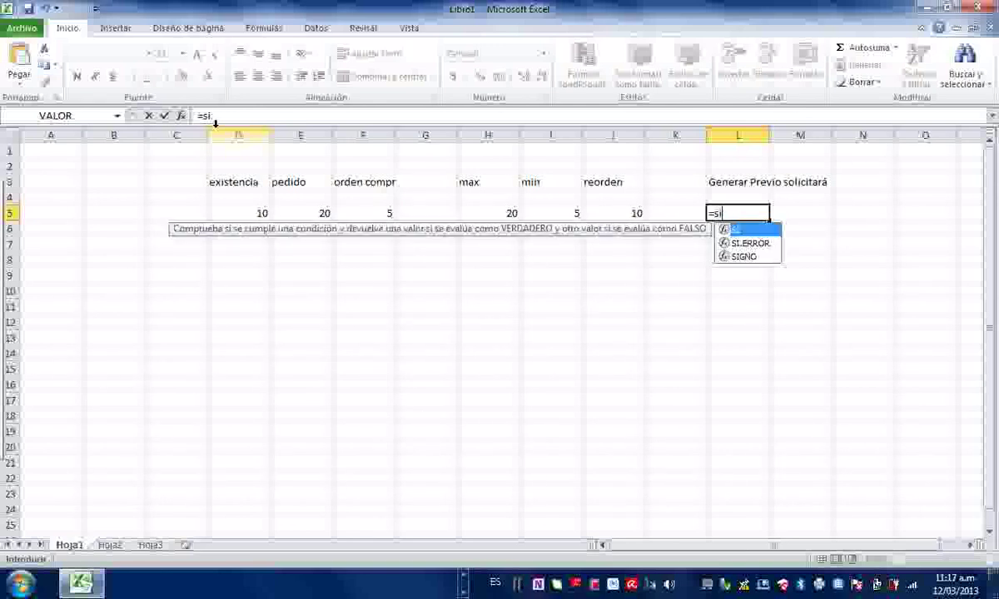
text(()
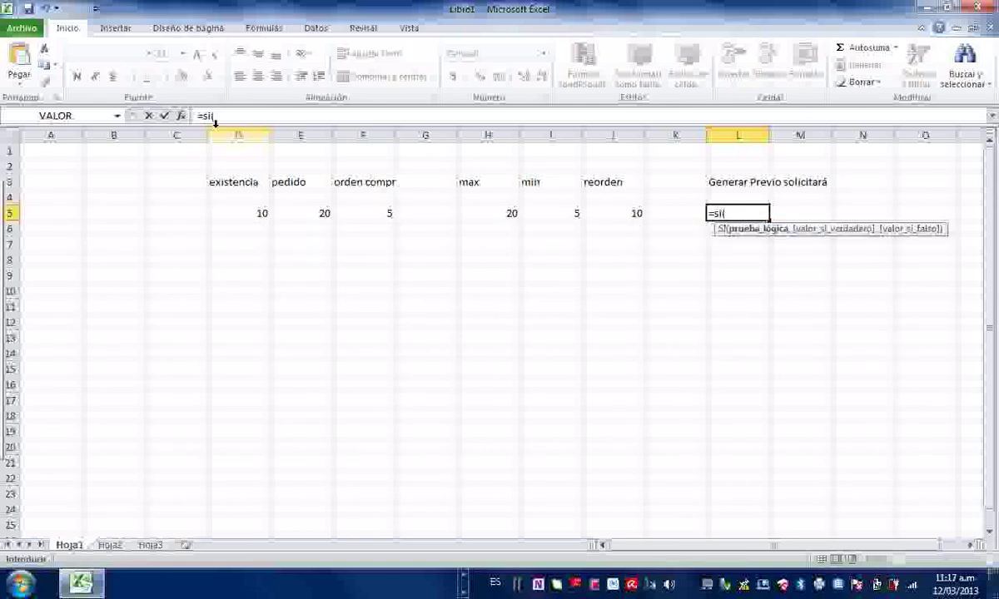
click(243, 213)
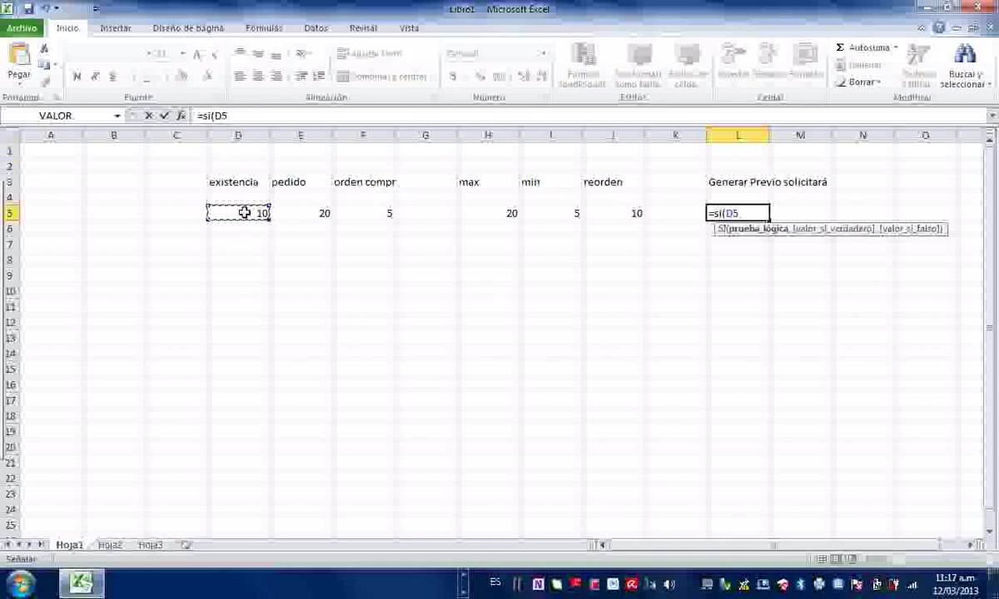
text(-)
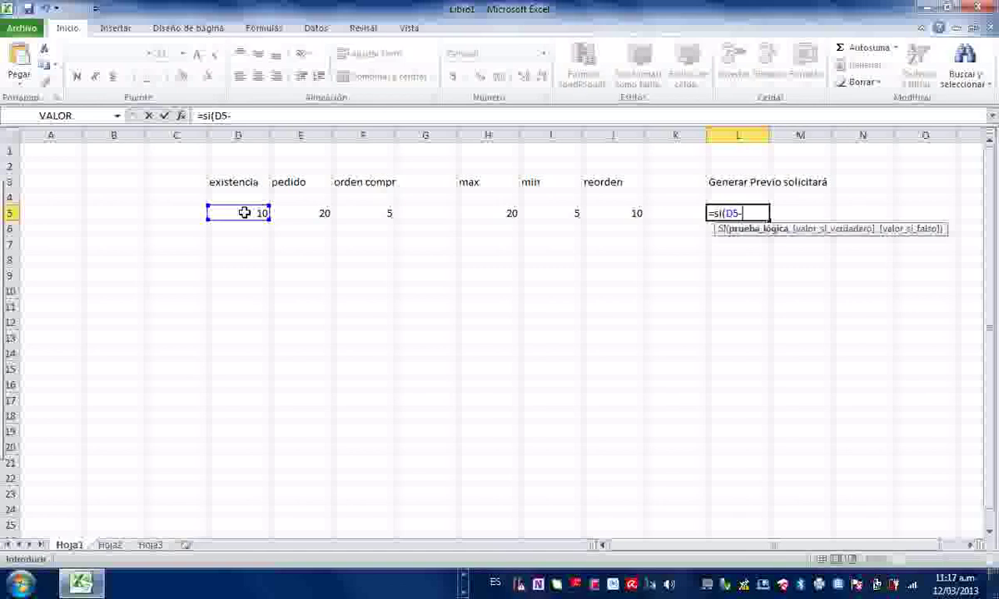
click(316, 212)
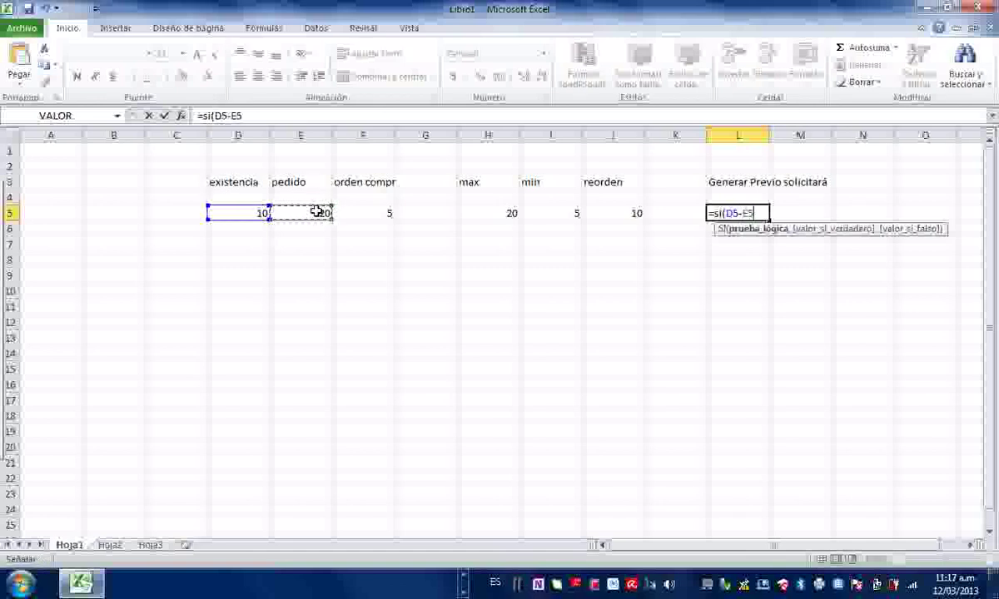
text(+)
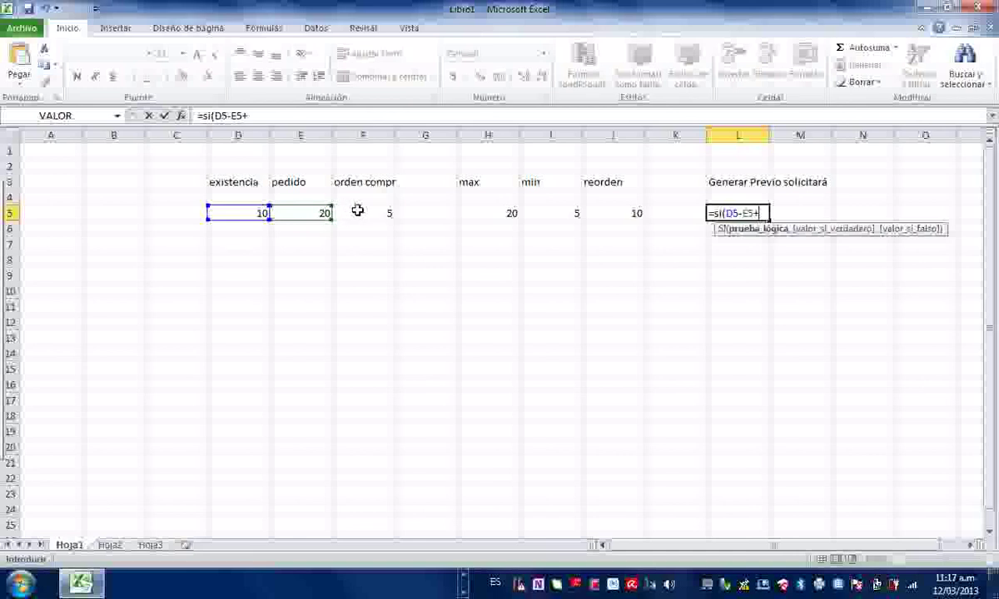
click(358, 211)
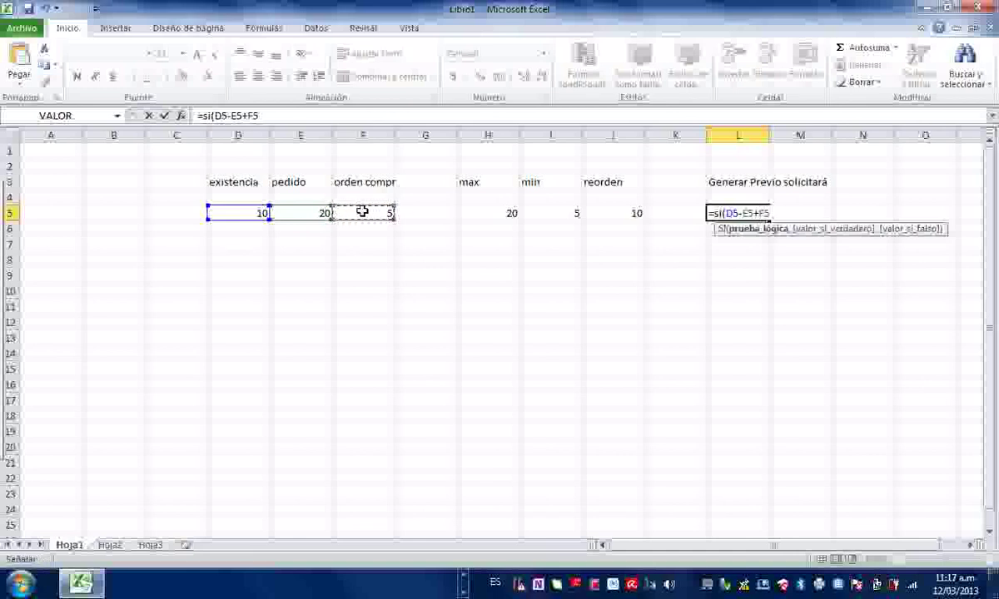
text();)
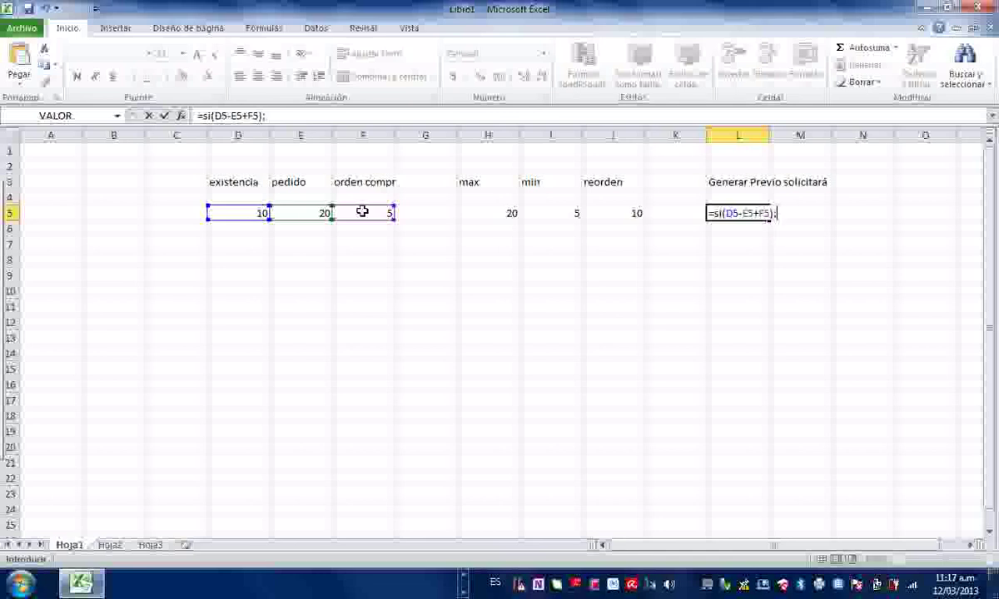
key(BackSpace)
key(Return)
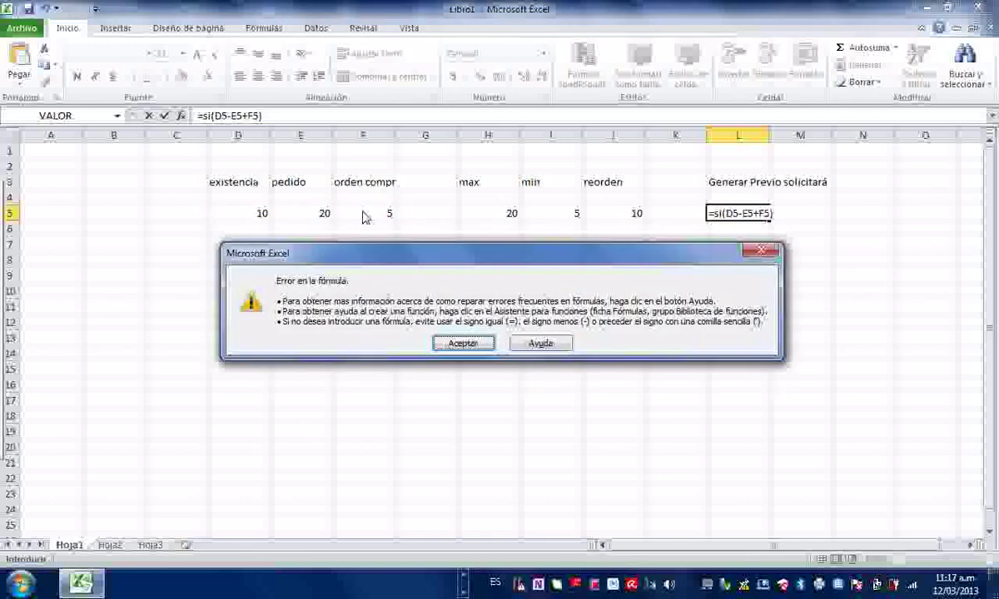
key(Return)
Step: Enclose D5-E5+F5 in its own parentheses inside the SI function, so the L5 formula reads =si((D5-E5+F5)
key(Right)
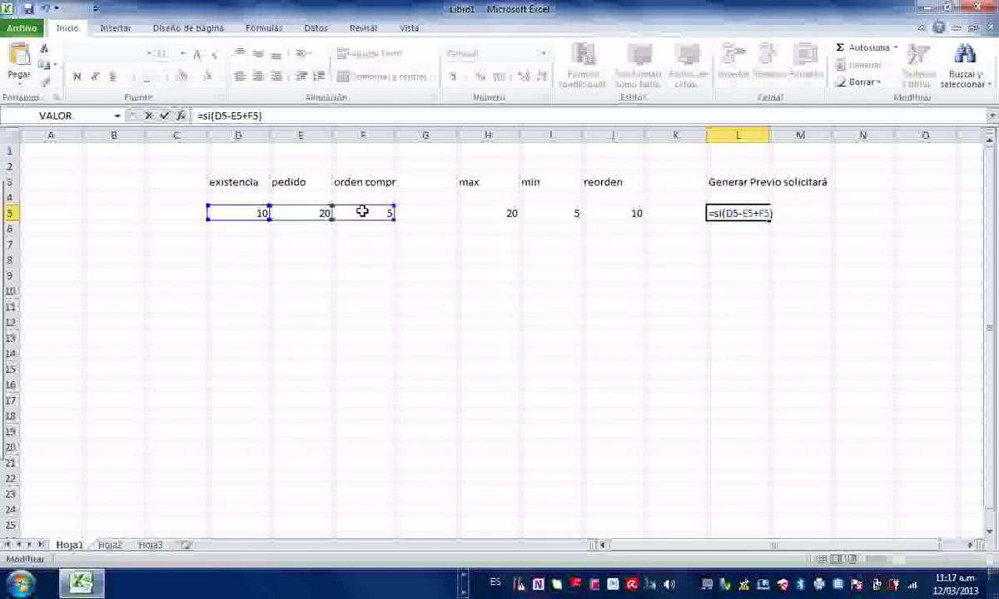
text(()
key(BackSpace)
key(Left)
key(Left)
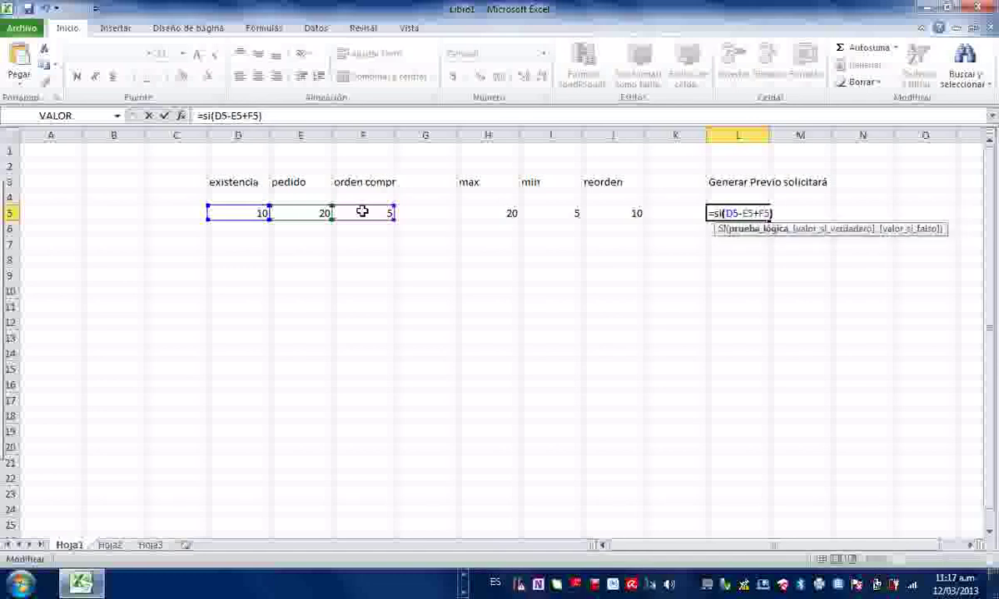
text(()
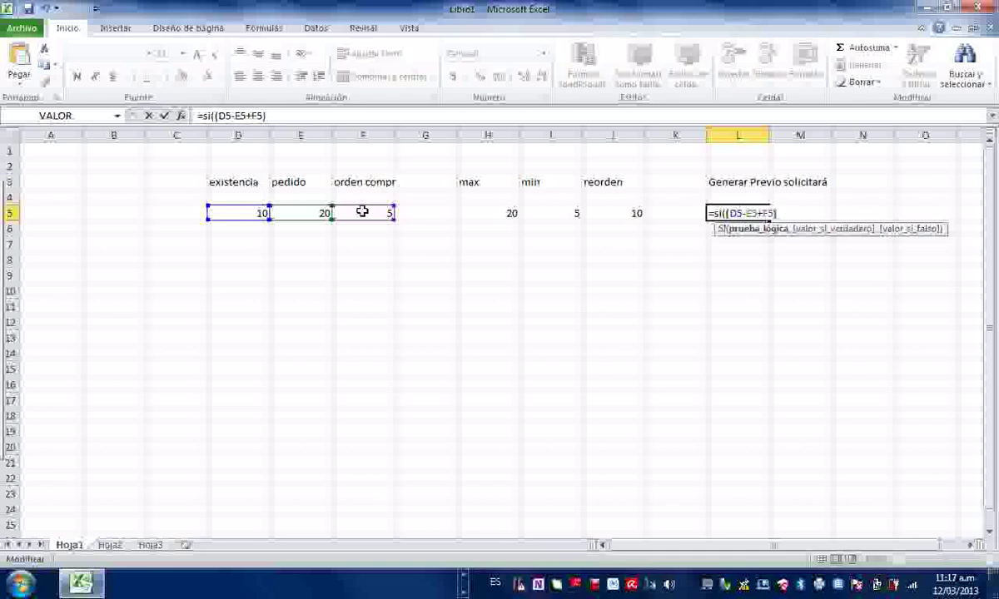
click(798, 212)
text())
key(BackSpace)
Step: Switch the keyboard language to Inglés (Estados Unidos) and complete the logical test as (D5-E5+F5)<J5
click(497, 585)
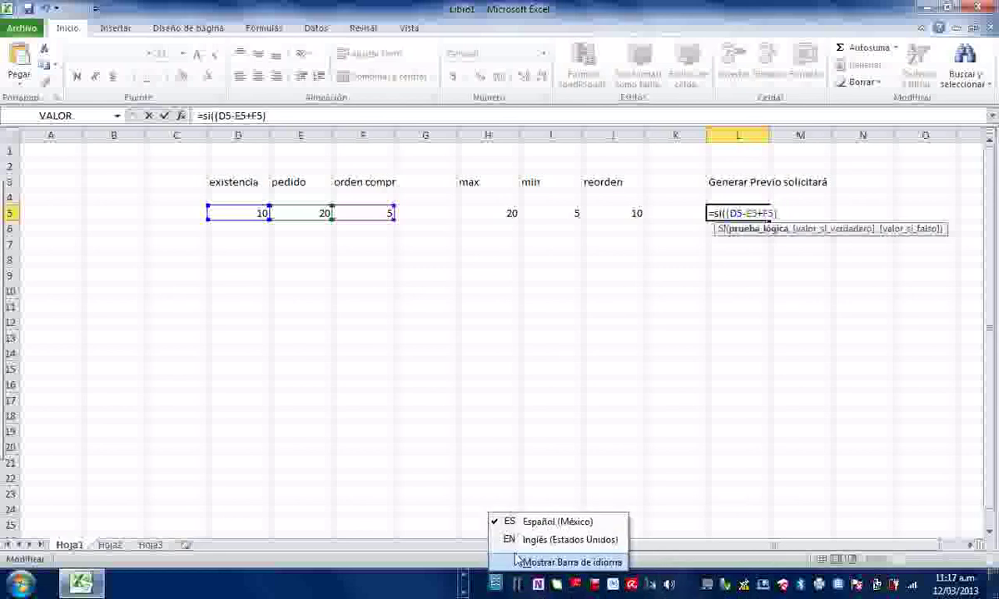
click(543, 538)
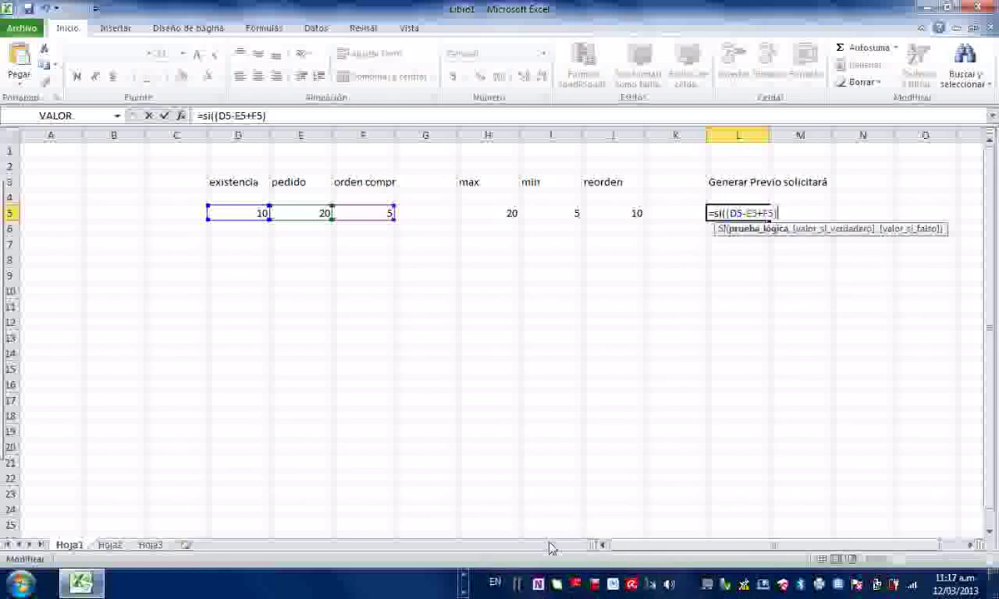
text(<)
click(494, 213)
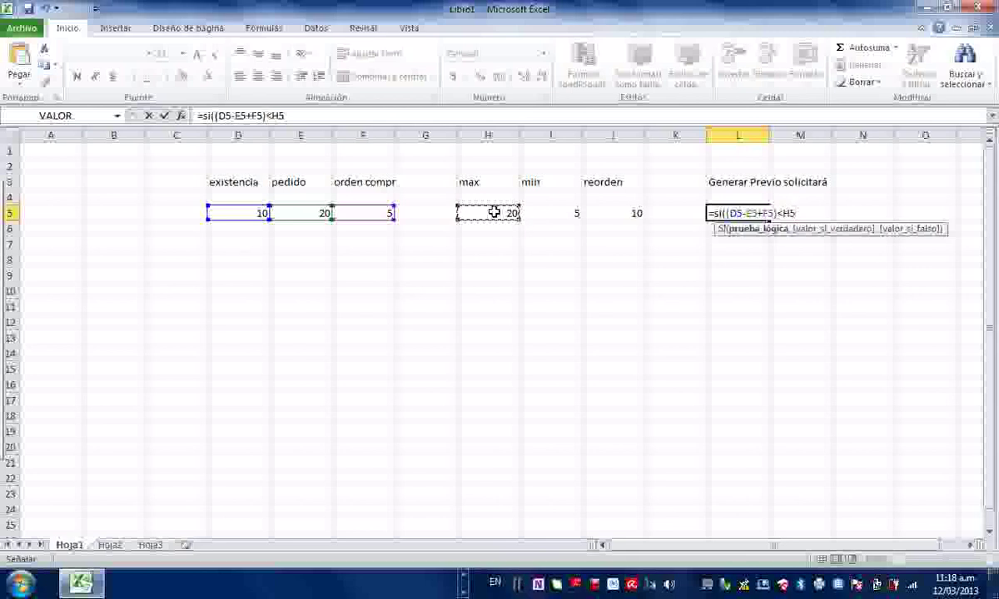
click(631, 212)
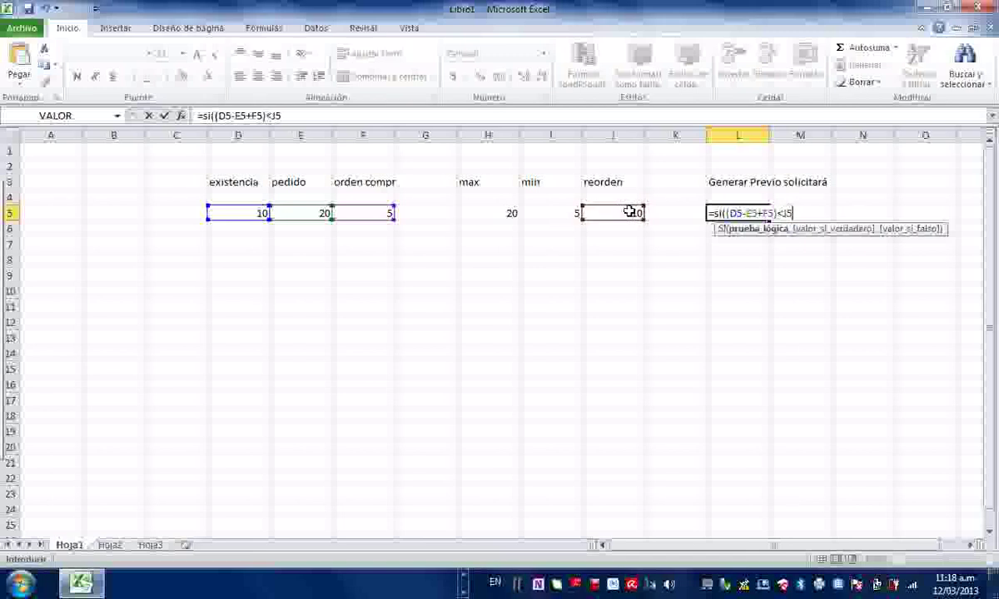
Step: Start the value-if-true argument of the L5 formula with an opening parenthesis and H5 followed by a minus sign
text(, en)
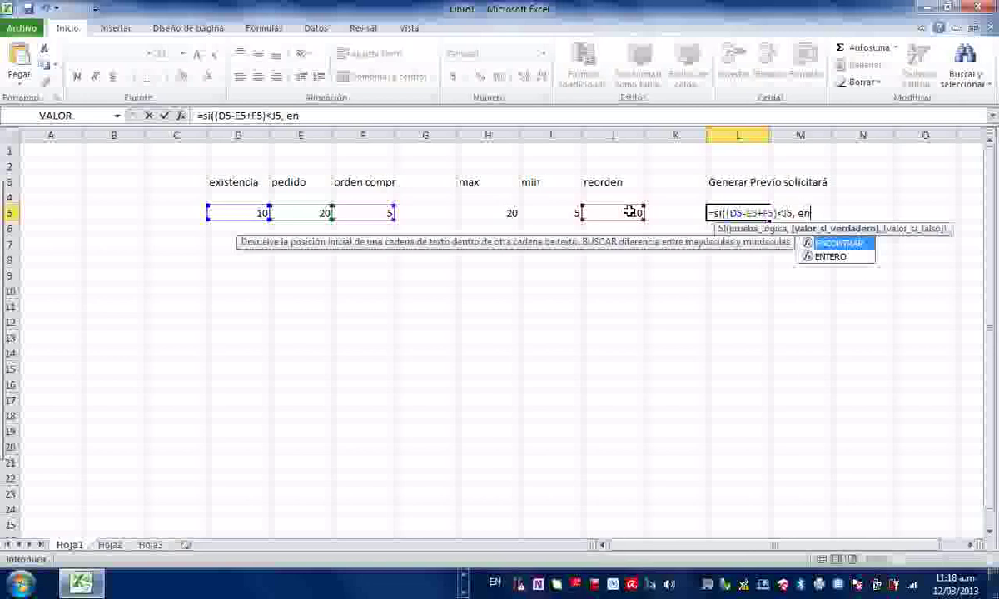
key(BackSpace)
key(BackSpace)
key(BackSpace)
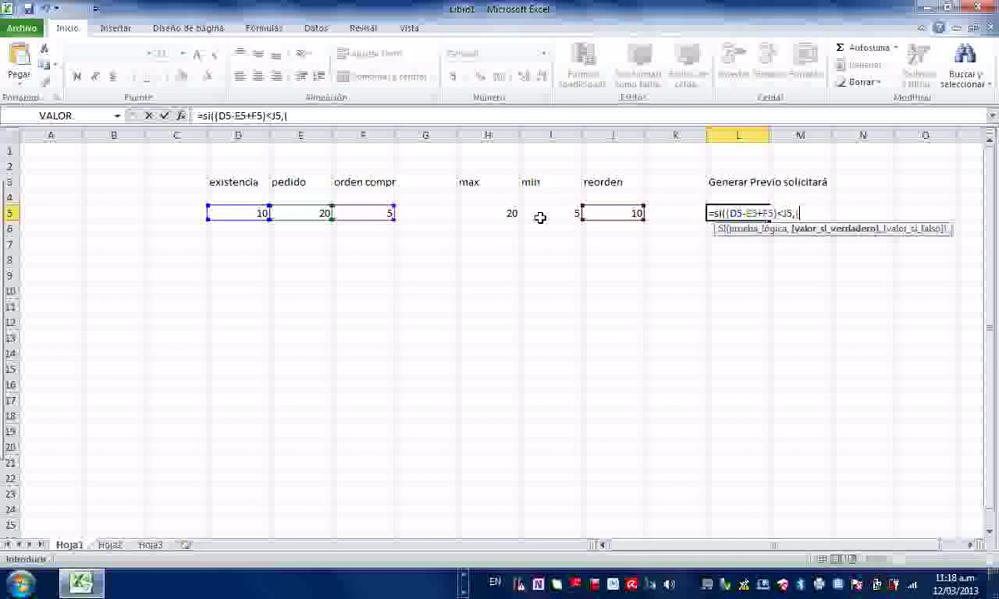
text(()
click(502, 215)
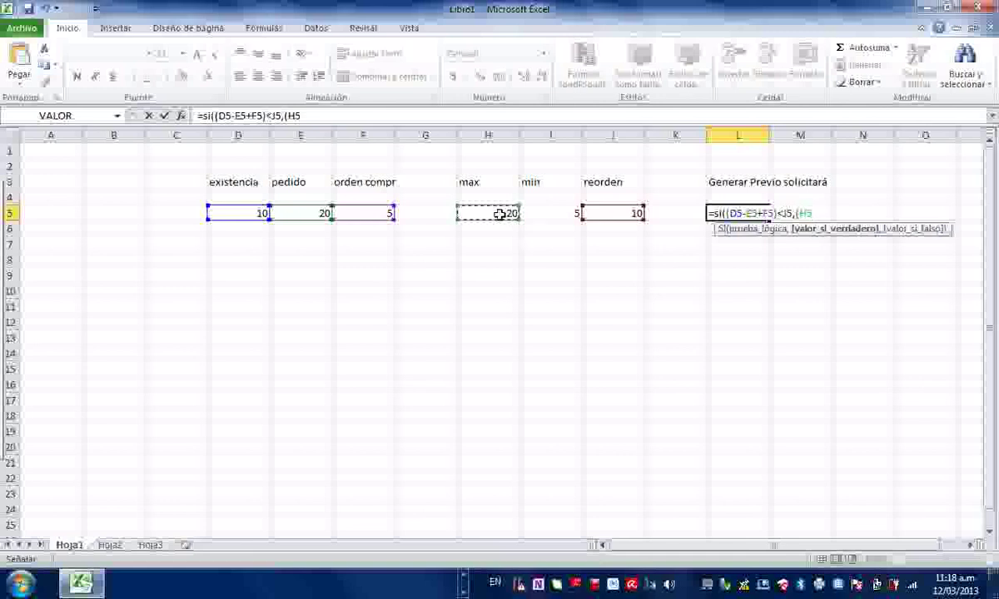
text(/)
key(BackSpace)
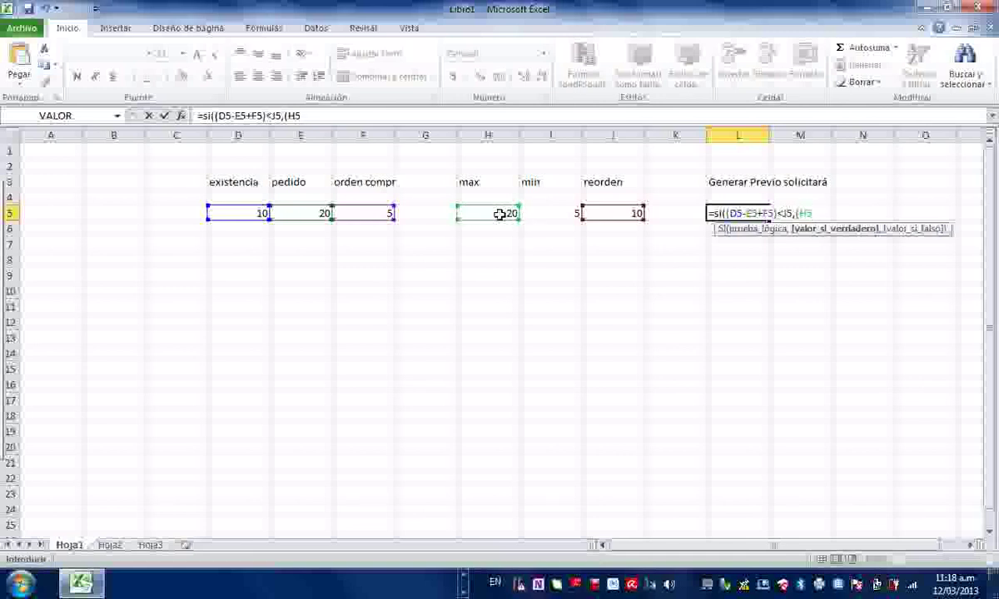
text(/)
key(BackSpace)
text(-*)
key(BackSpace)
Step: Subtract (d5-e5+f5) from H5 in the value-if-true argument and enter the formula with the proposed parenthesis correction
text((d5)
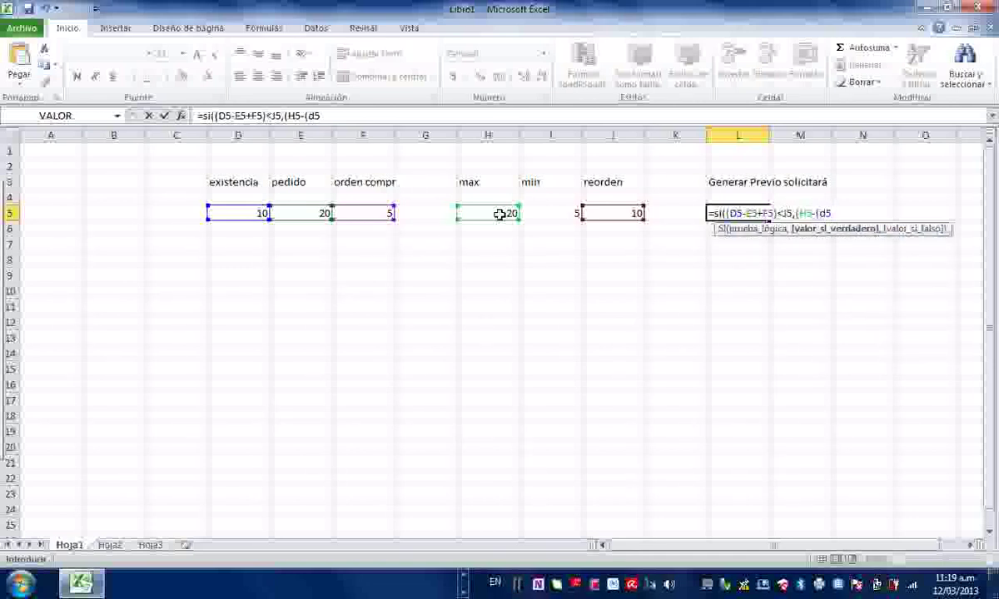
text(/)
key(BackSpace)
text(-20)
key(BackSpace)
key(BackSpace)
text(e5+f5))
key(BackSpace)
text())
key(Return)
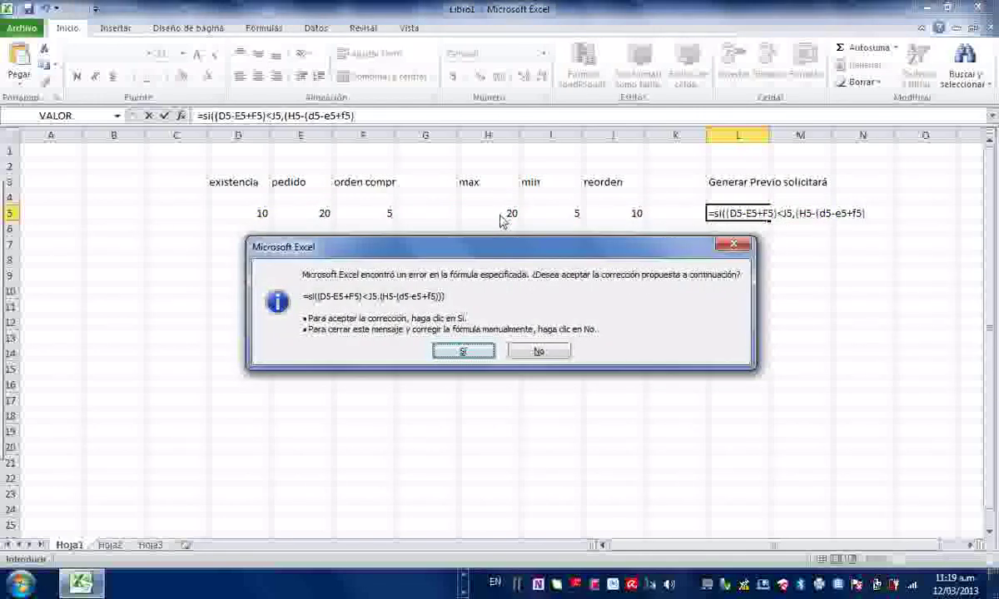
key(Return)
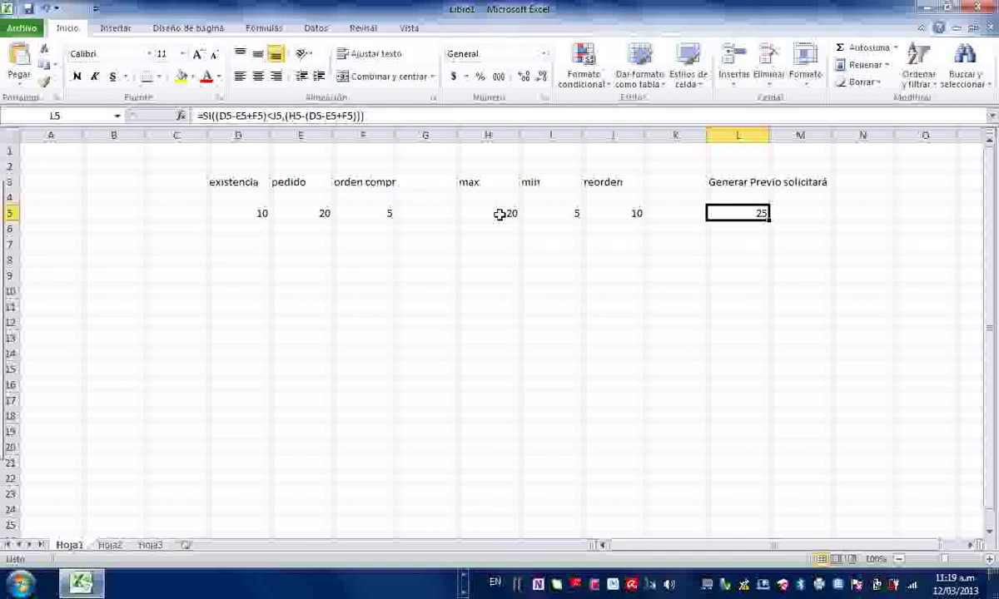
Step: Enter the value 5 in cell F7, two rows below the purchase order quantity
key(Left)
key(Left)
key(Left)
key(Left)
key(Left)
key(Left)
key(Left)
key(Left)
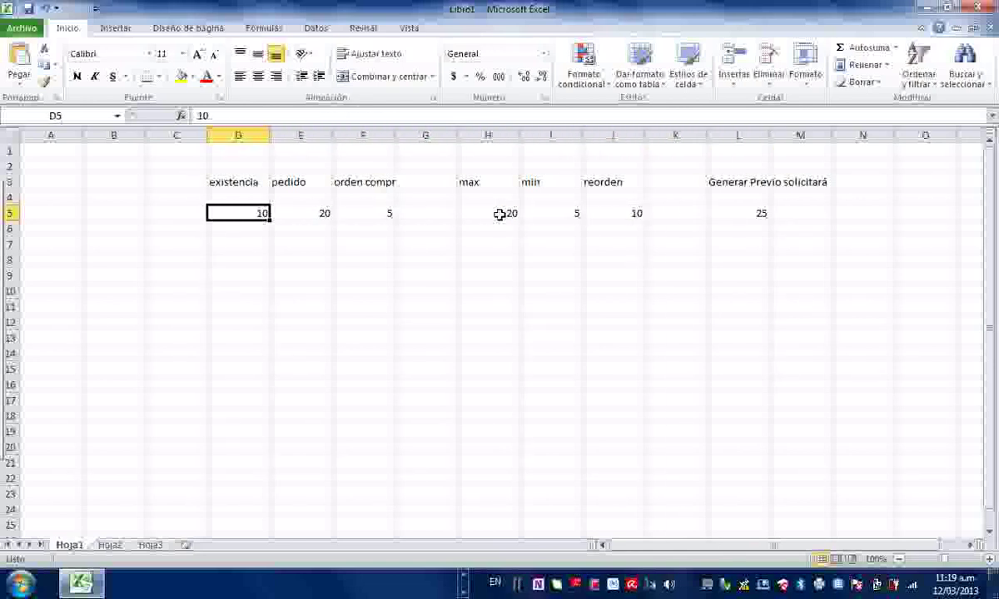
key(Down)
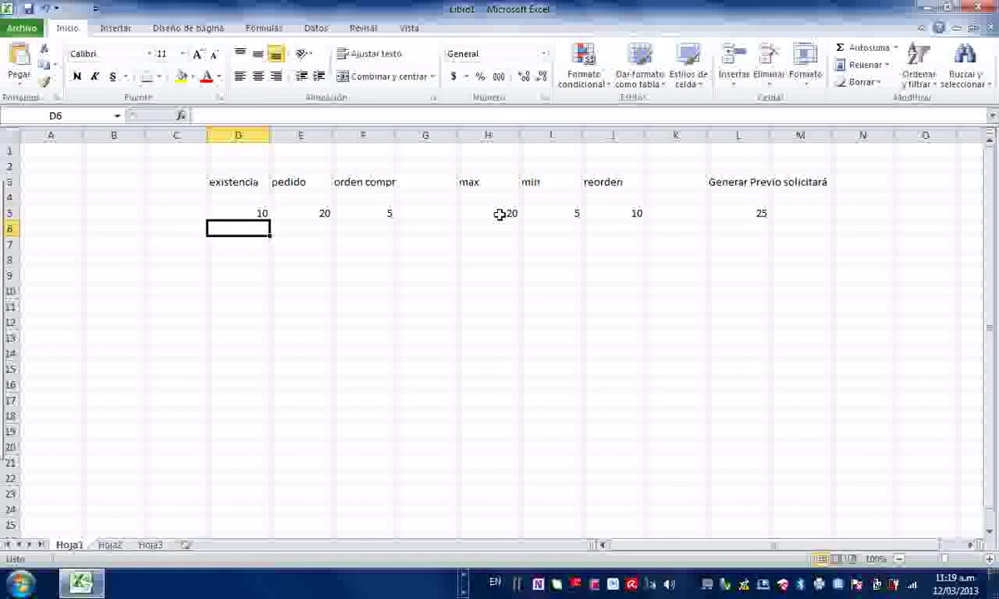
key(Right)
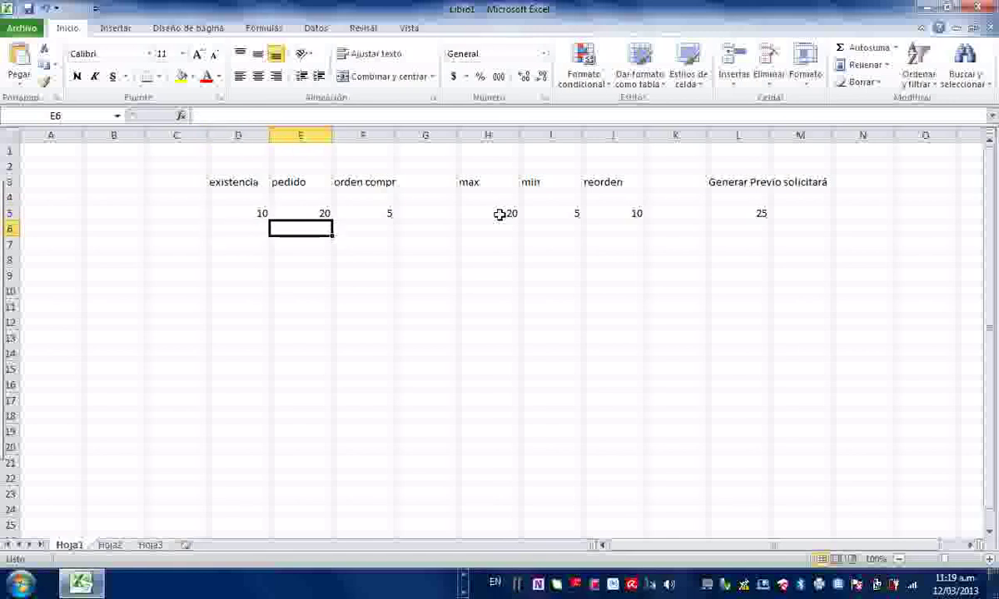
key(Down)
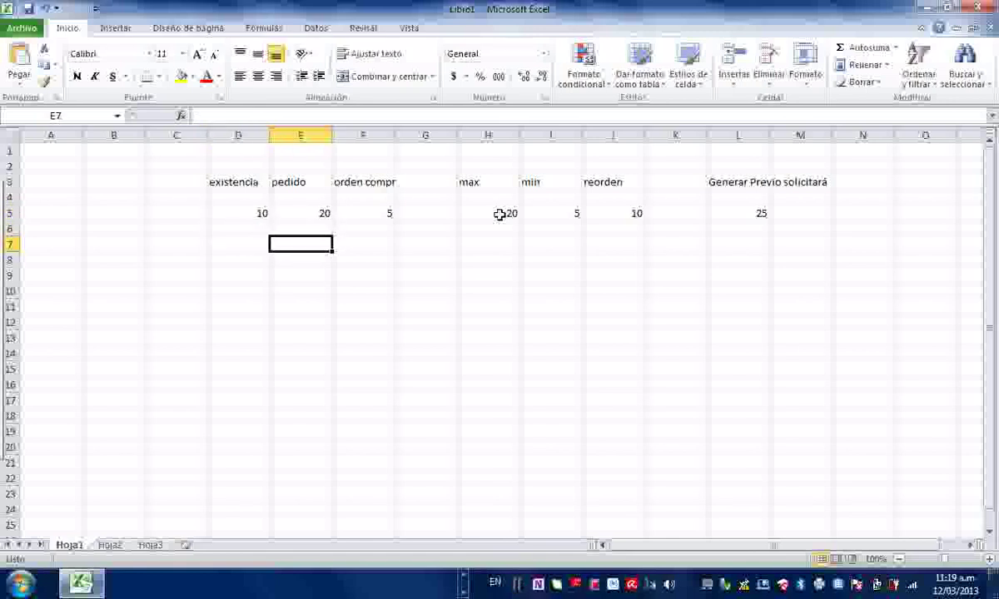
key(Right)
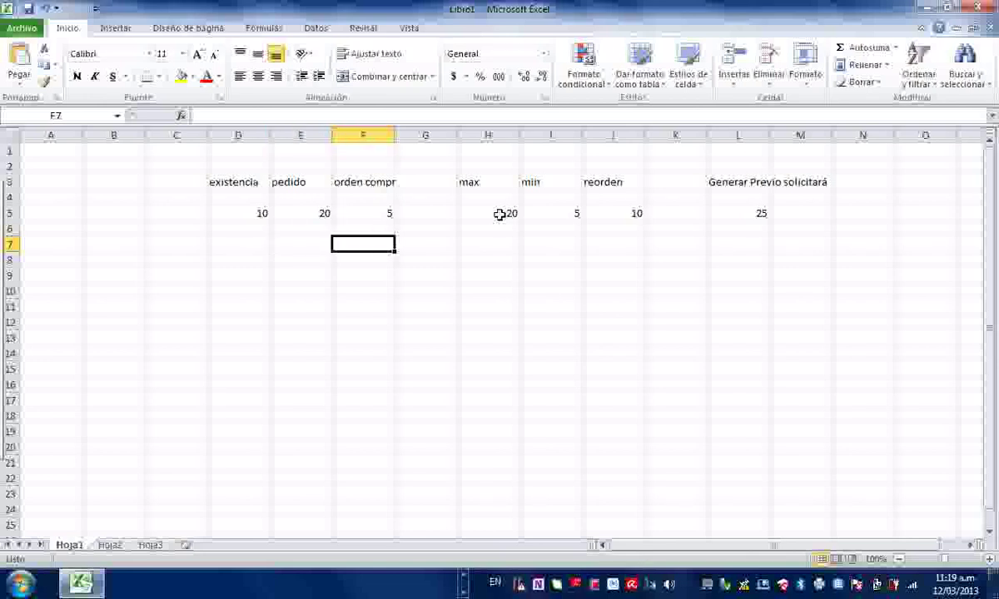
text(55)
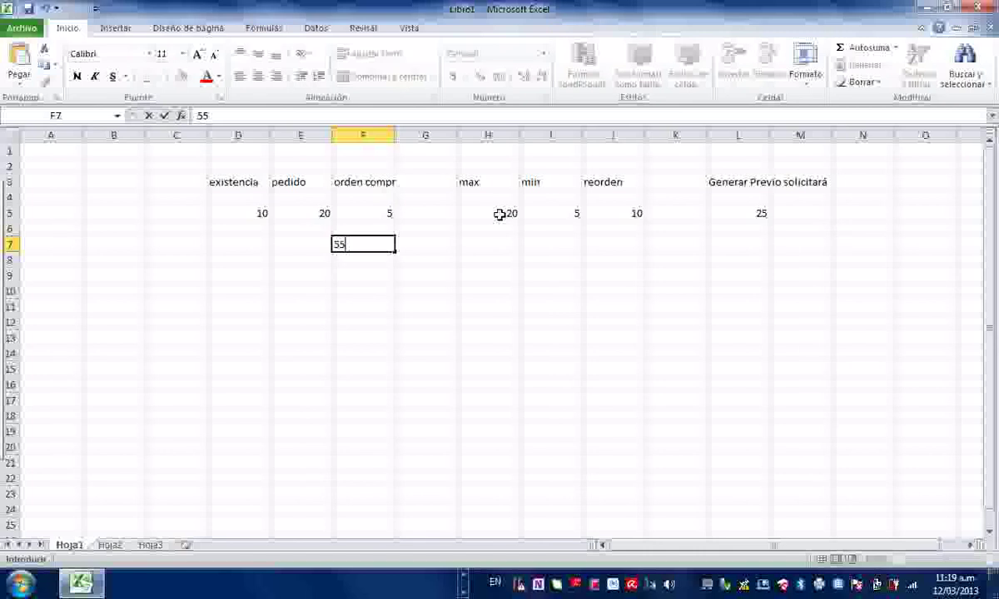
key(BackSpace)
key(Return)
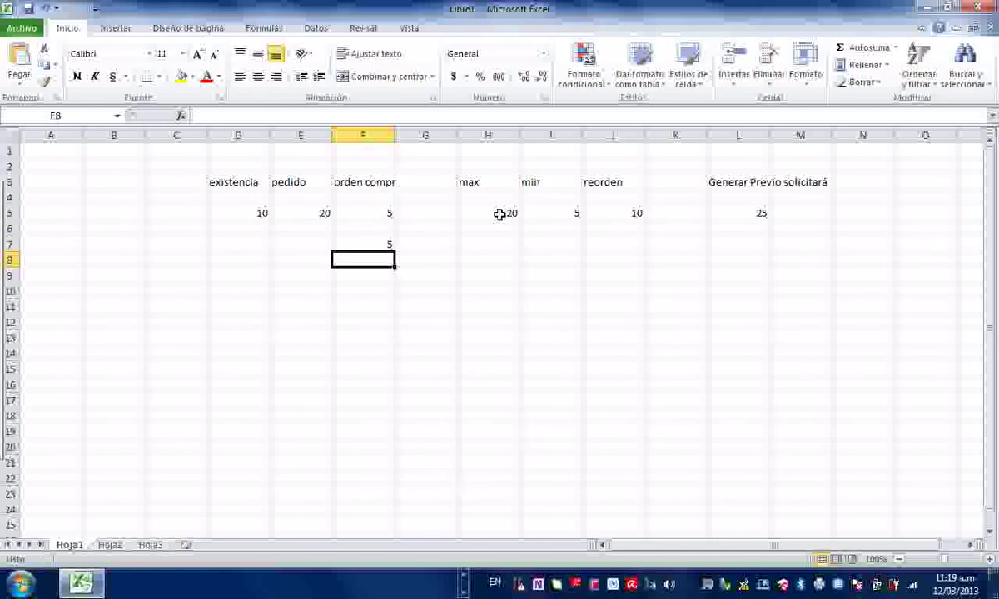
Step: Examine the request formula in L5 and the stock level values along row 5
key(Up)
key(Right)
key(Right)
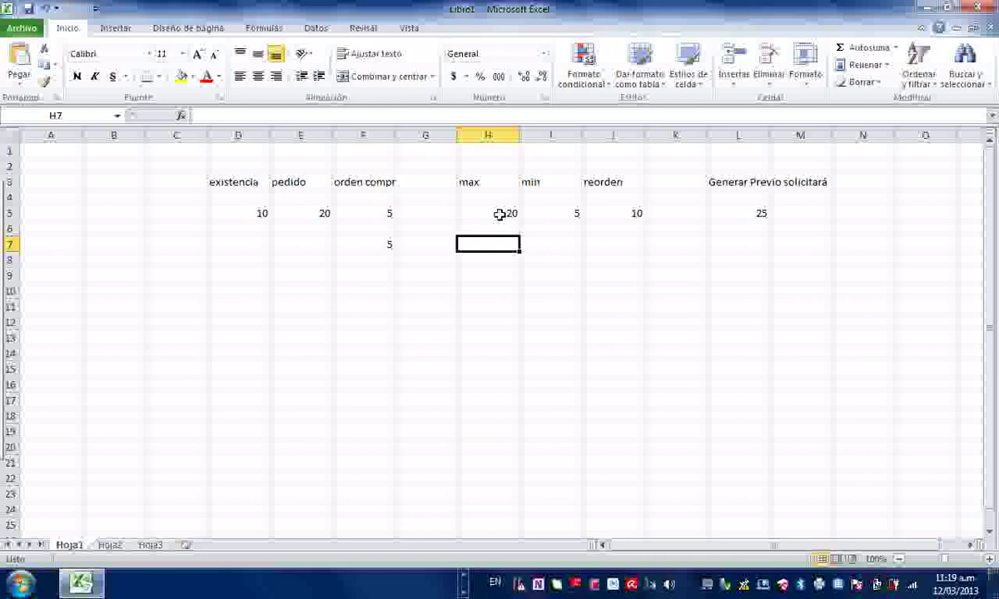
key(Right)
key(Right)
key(Right)
key(Right)
key(Right)
key(Up)
key(Up)
key(Left)
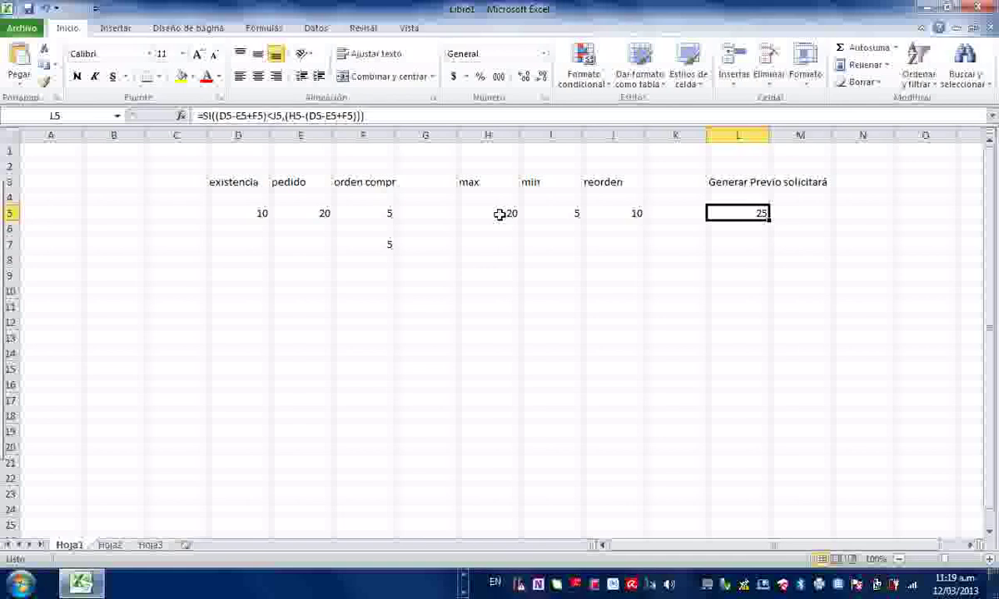
key(Left)
key(Left)
key(Left)
key(Left)
key(Left)
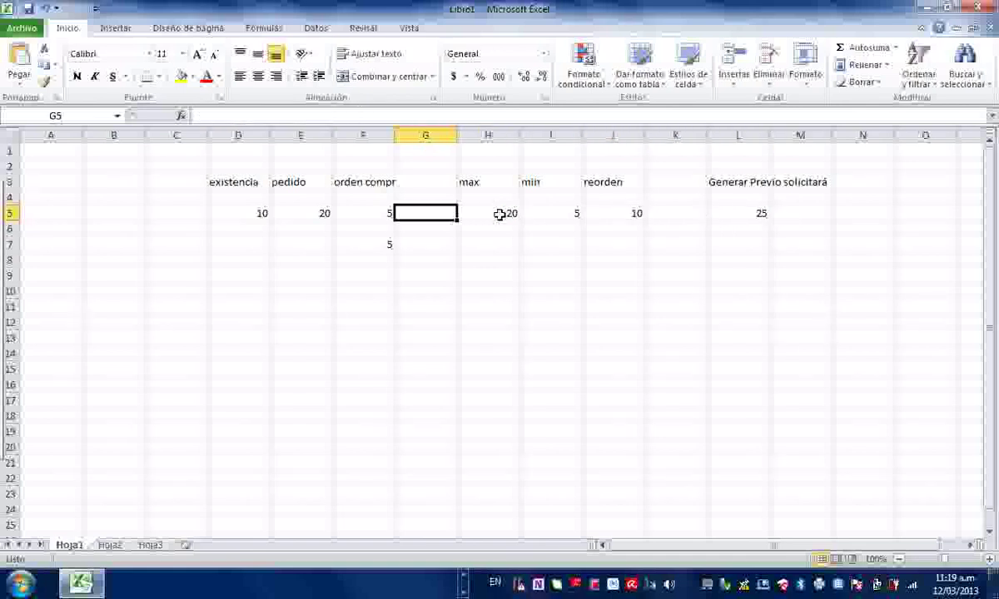
Step: Examine the value repeated in F7 and the reorder level in J5
key(Down)
key(Left)
key(Down)
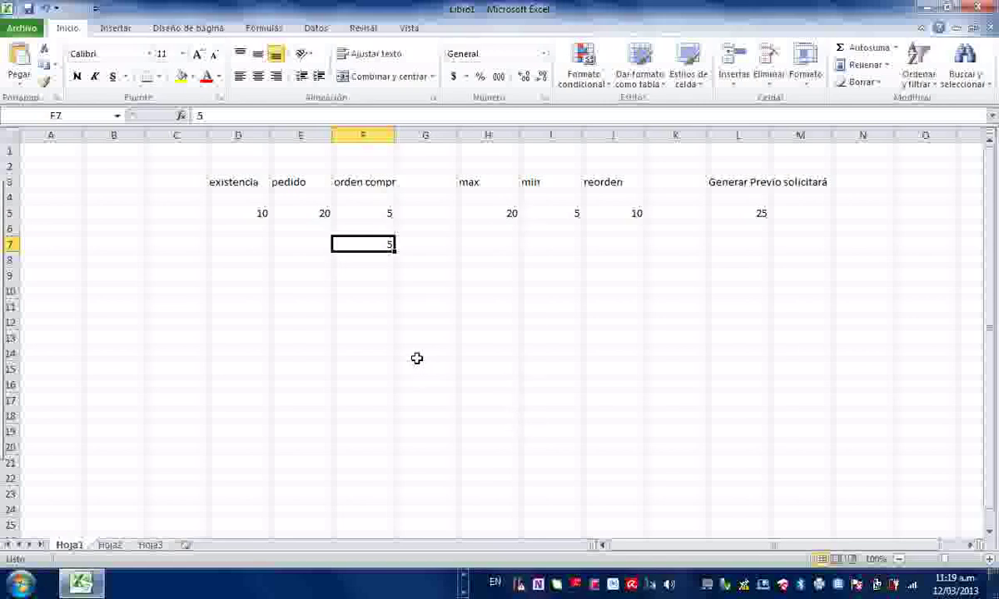
key(Right)
key(Right)
key(Right)
key(Right)
key(Right)
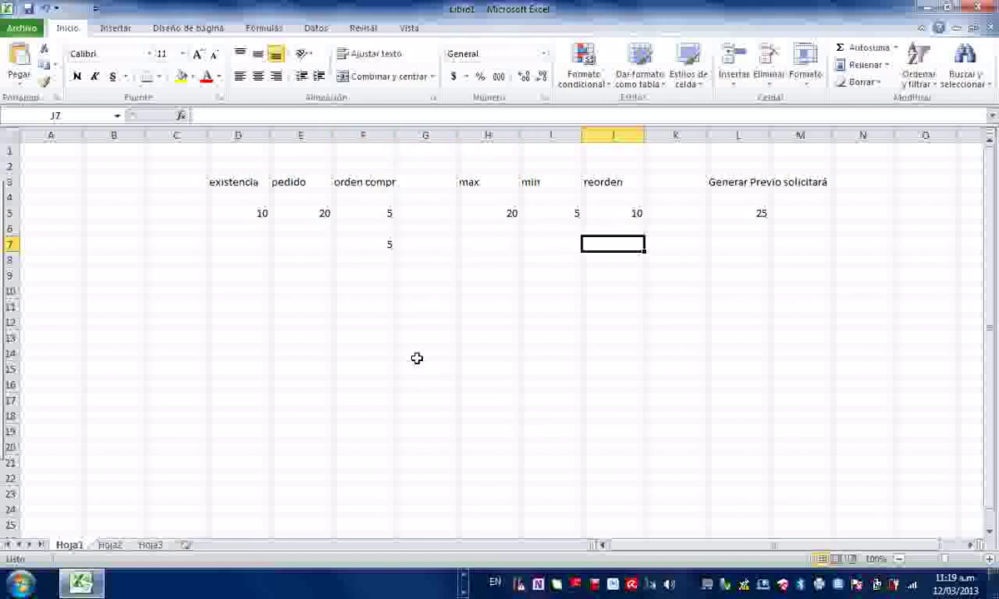
key(Up)
key(Up)
key(Left)
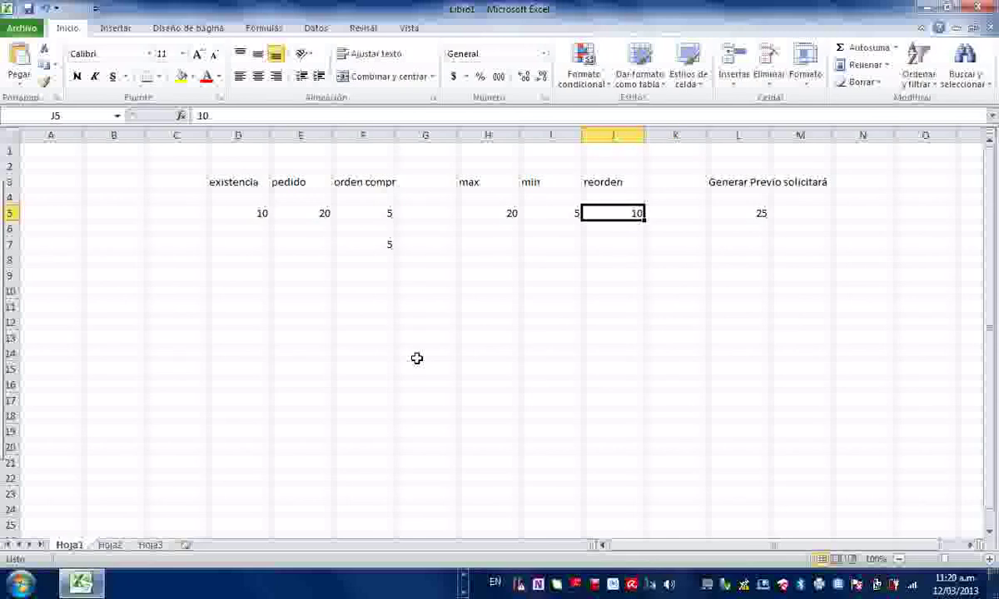
Step: Set the order quantity under pedido in E5 to 10
key(Left)
key(Left)
key(Left)
key(Left)
key(Left)
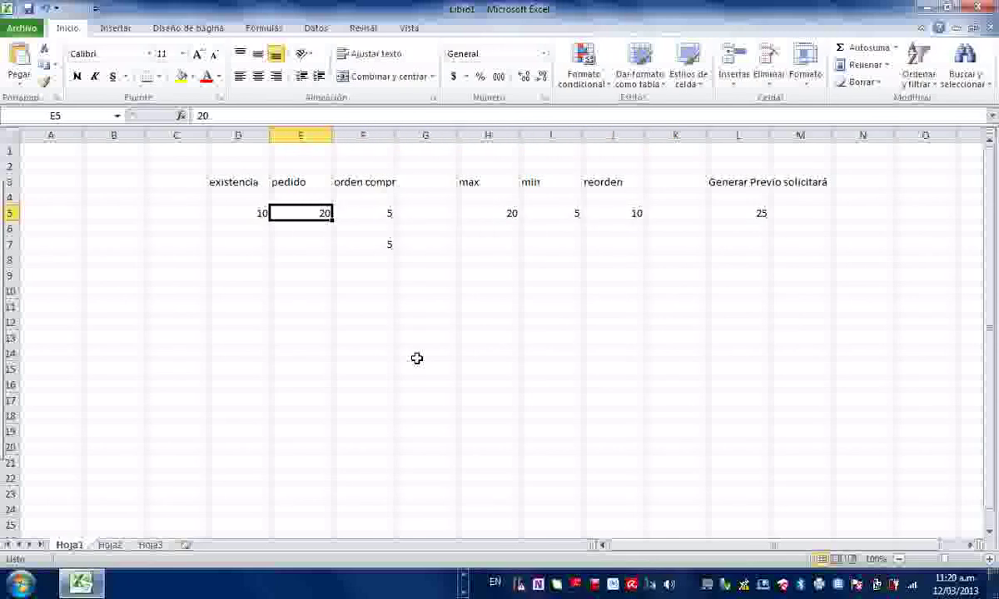
text(10)
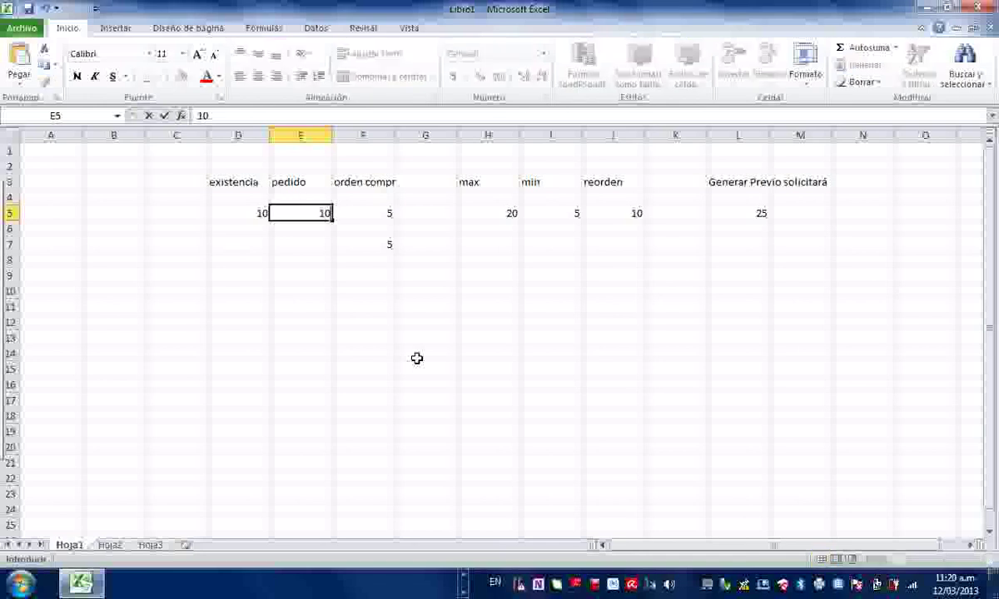
key(Return)
Step: Clear the extra value in F7 below the purchase order quantity
key(Right)
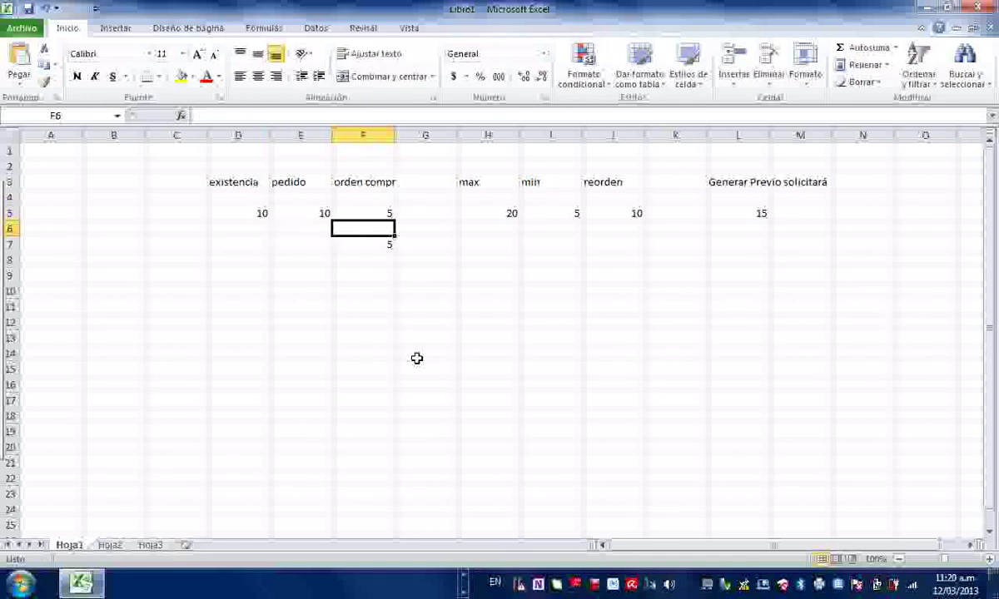
key(Down)
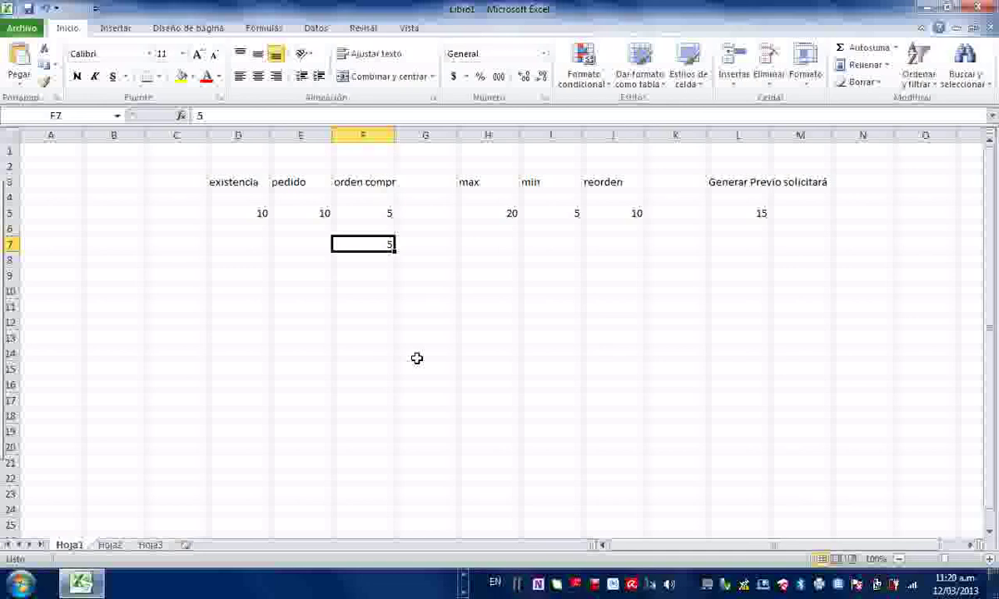
key(Up)
key(Up)
key(Left)
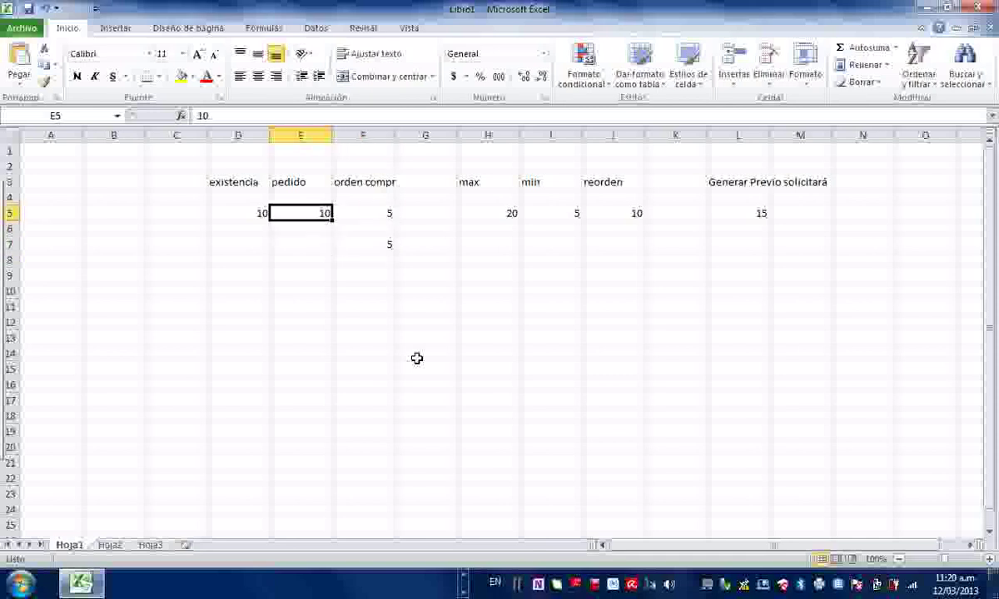
key(Left)
key(Right)
key(Right)
key(Down)
key(Down)
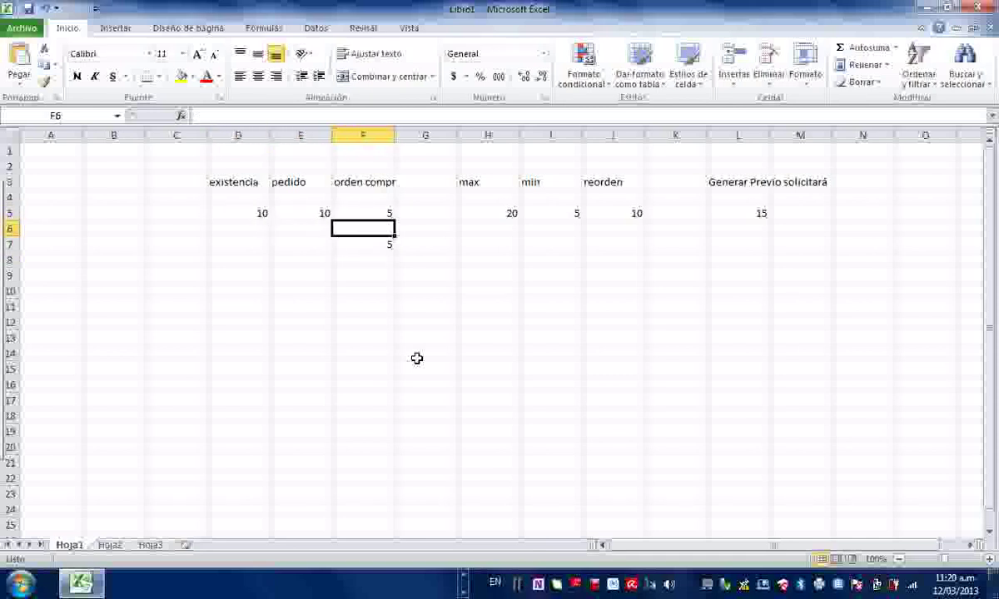
key(Delete)
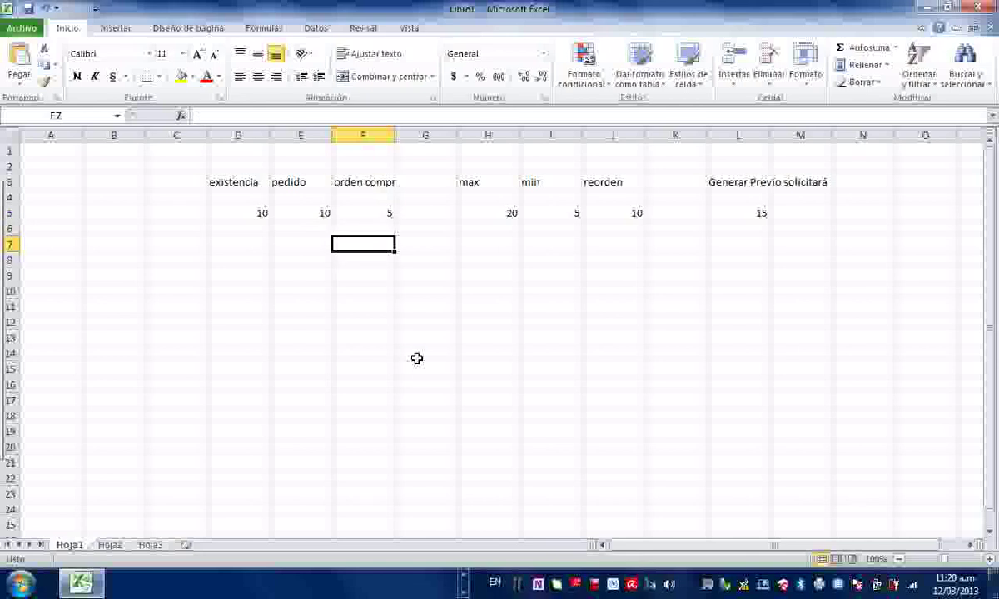
Step: Examine the max, min and reorden levels in row 5
key(Right)
key(Right)
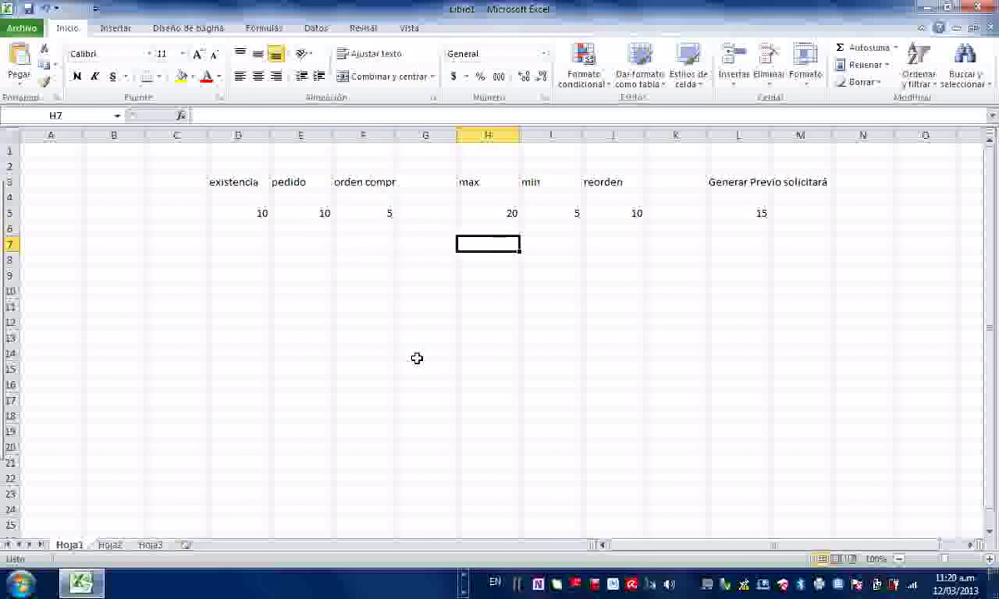
key(Left)
key(Left)
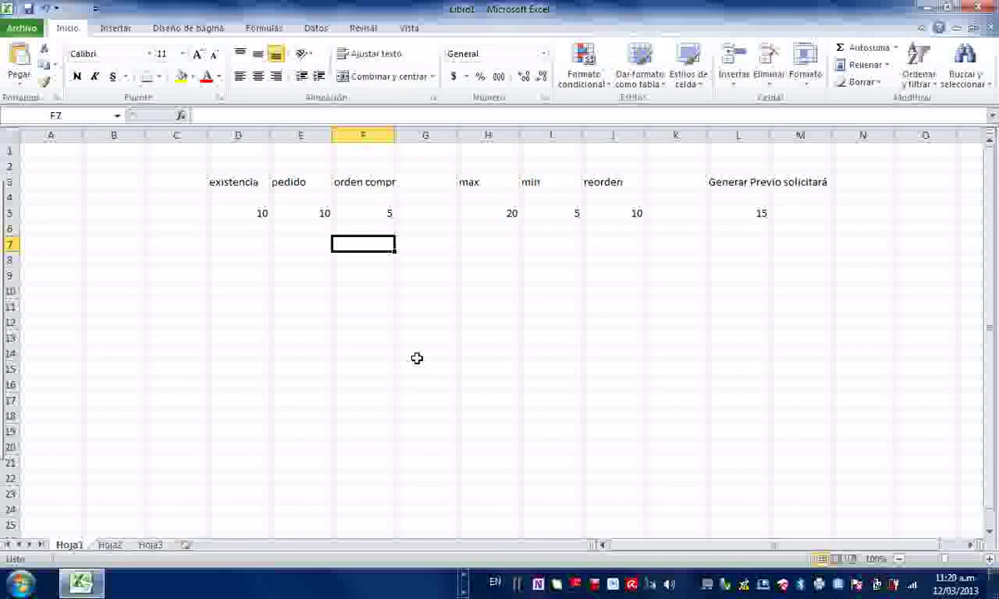
key(Right)
key(Right)
key(Right)
key(Up)
key(Up)
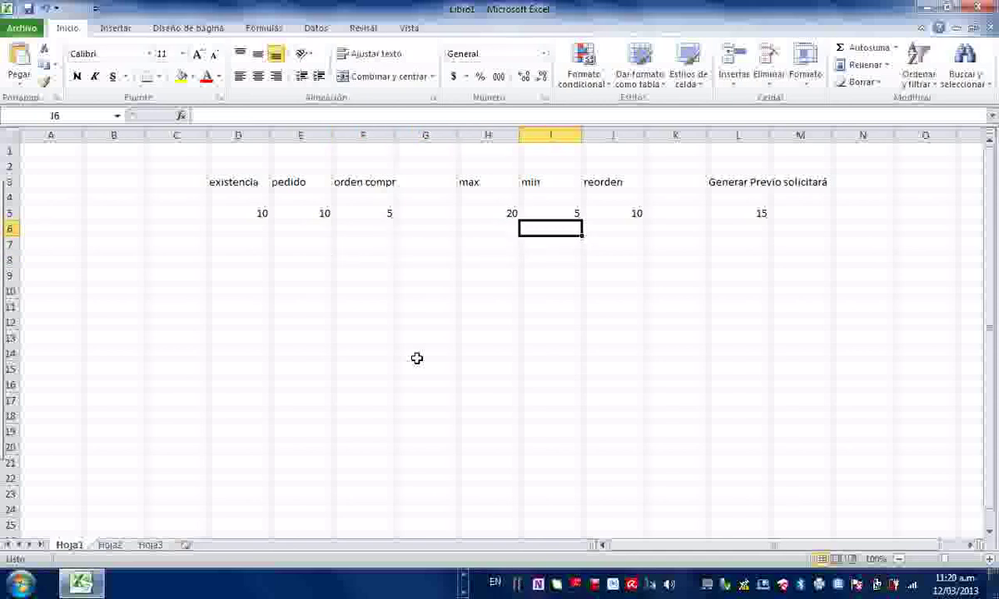
key(Left)
key(Right)
key(Right)
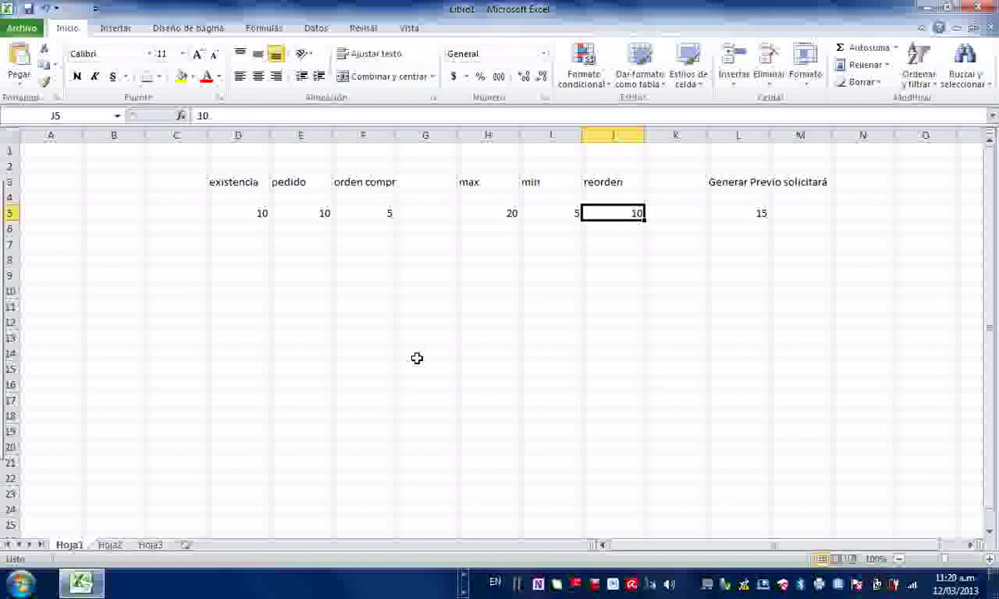
key(Left)
key(Left)
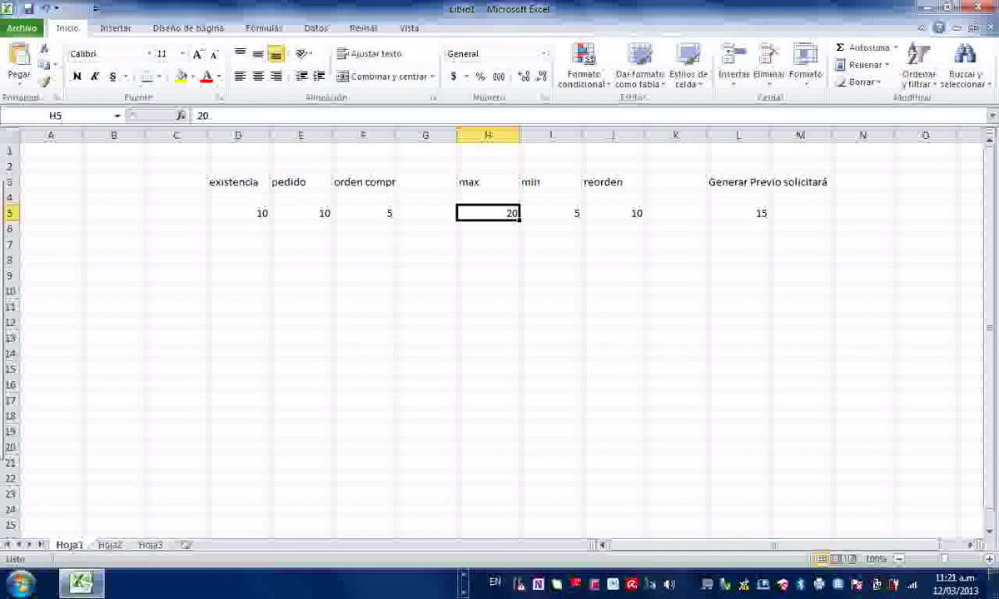
Step: Switch to the Macro Pro remote desktop session and leave the reorder-point report, the report list and the inventories menu
click(408, 589)
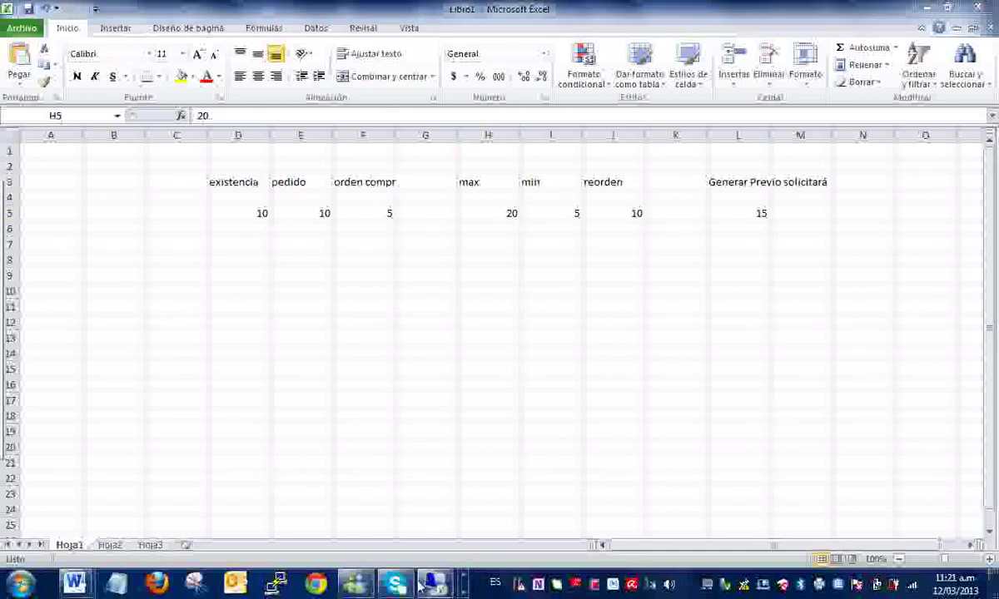
click(433, 584)
click(576, 497)
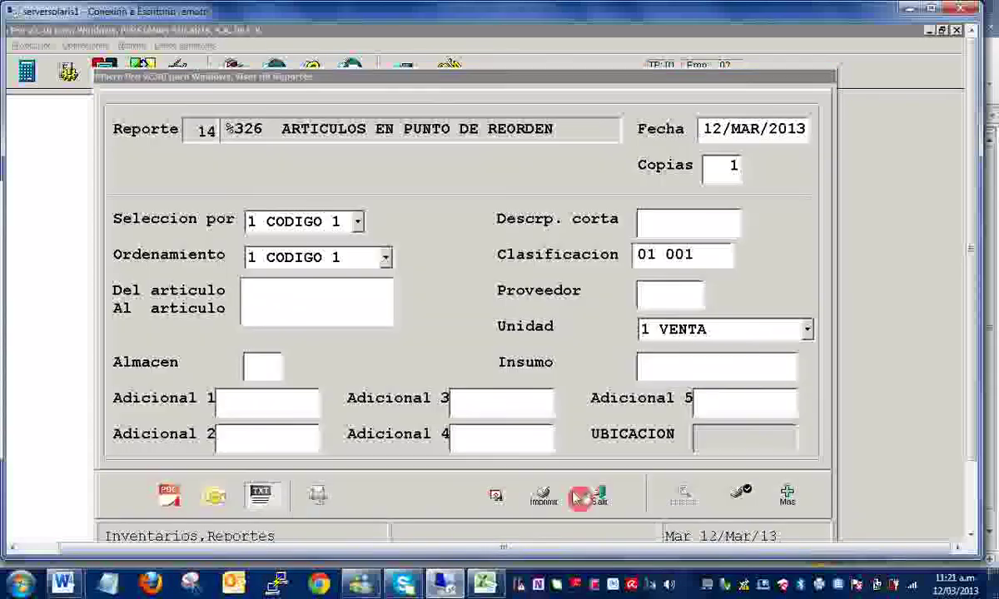
click(596, 496)
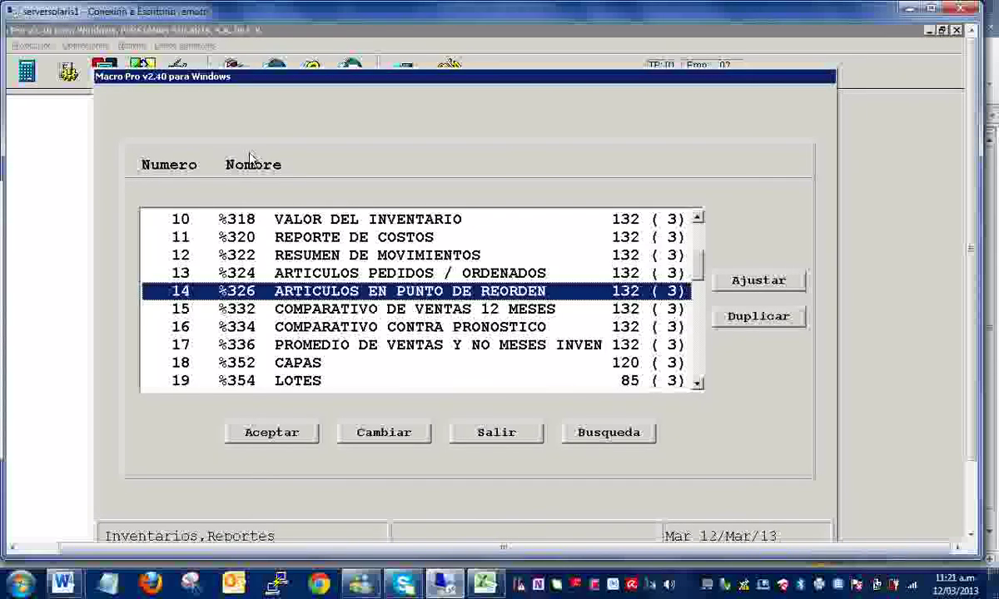
click(499, 434)
click(666, 342)
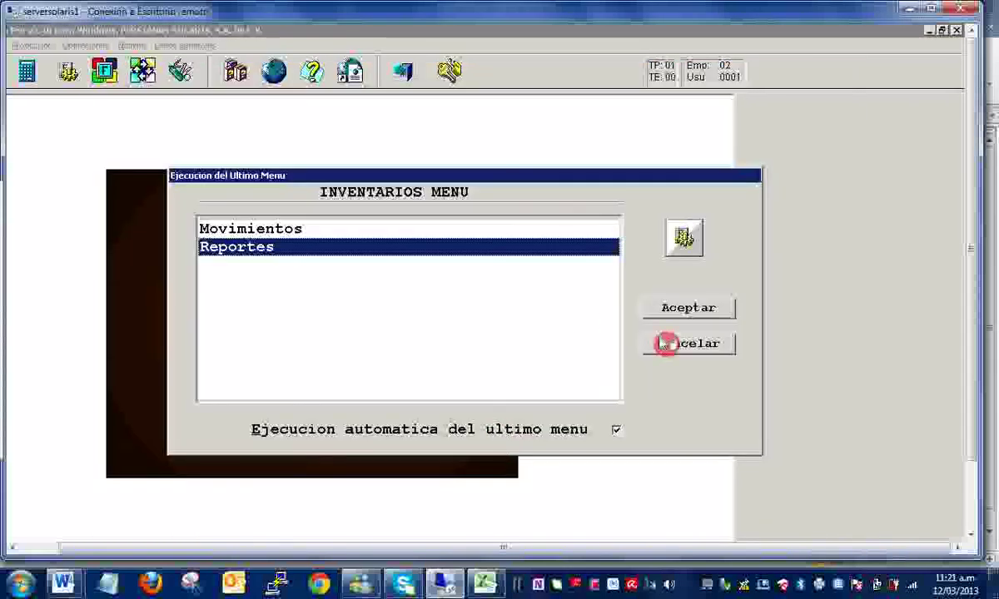
Step: Open the purchase orders module under Compras with report 0, so documents are not printed, and start a purchase preview entry
click(86, 46)
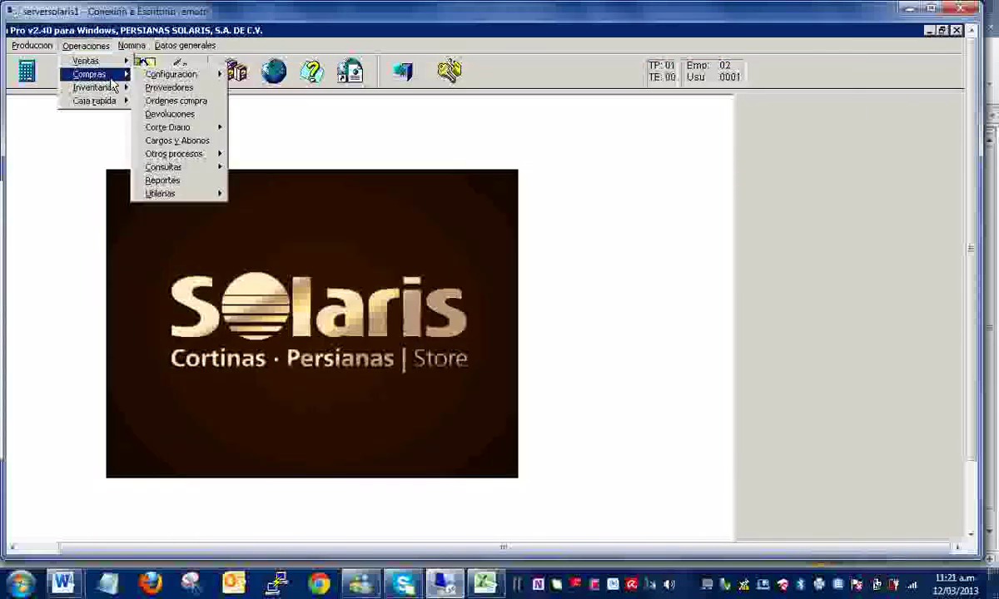
mouse_move(212, 155)
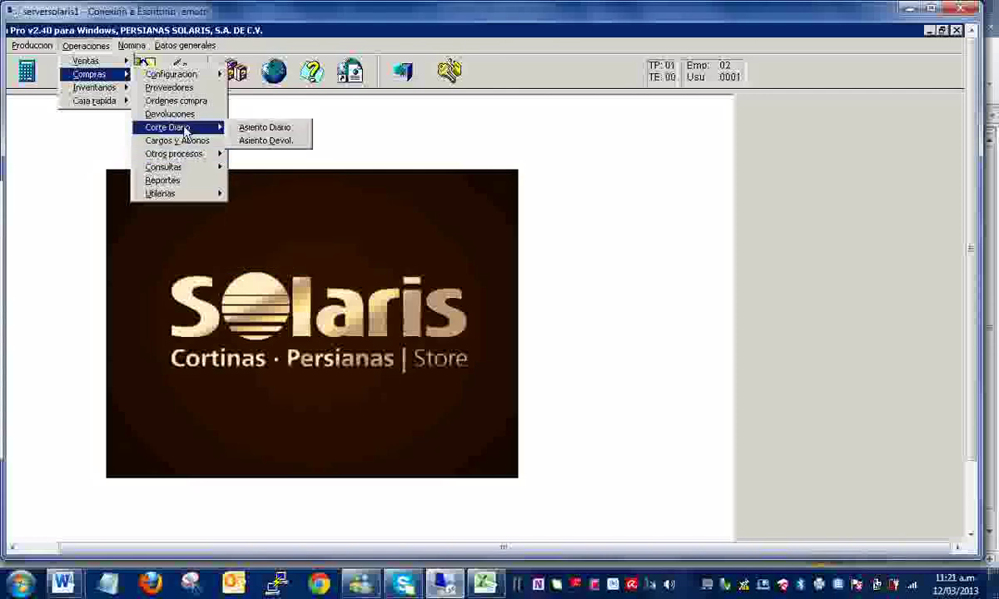
click(185, 101)
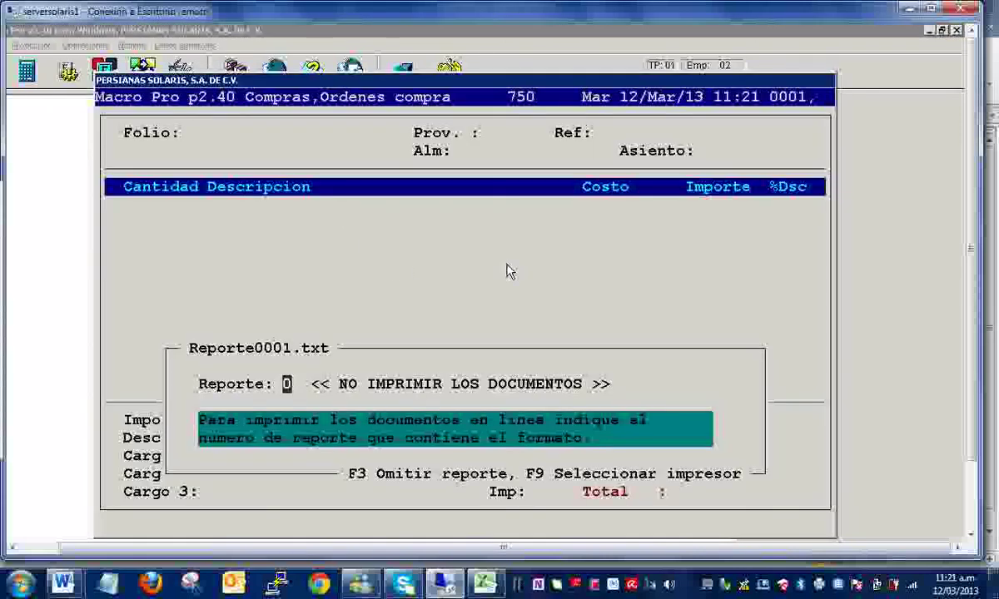
key(Return)
key(Return)
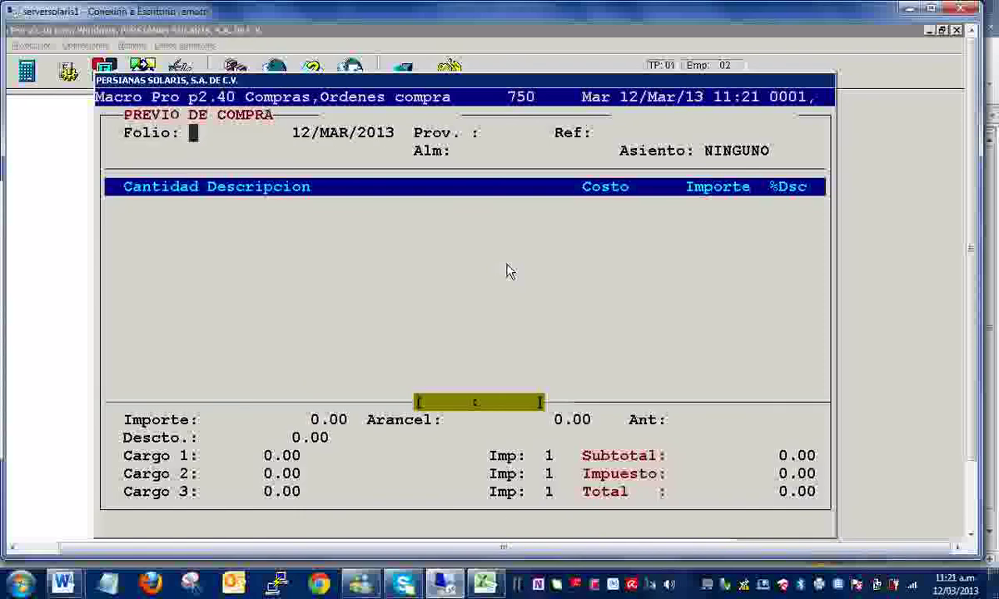
Step: Review the VERTISOL, S.A DE C.V. purchase preview from the document list through its item line and discount, and close it
key(Return)
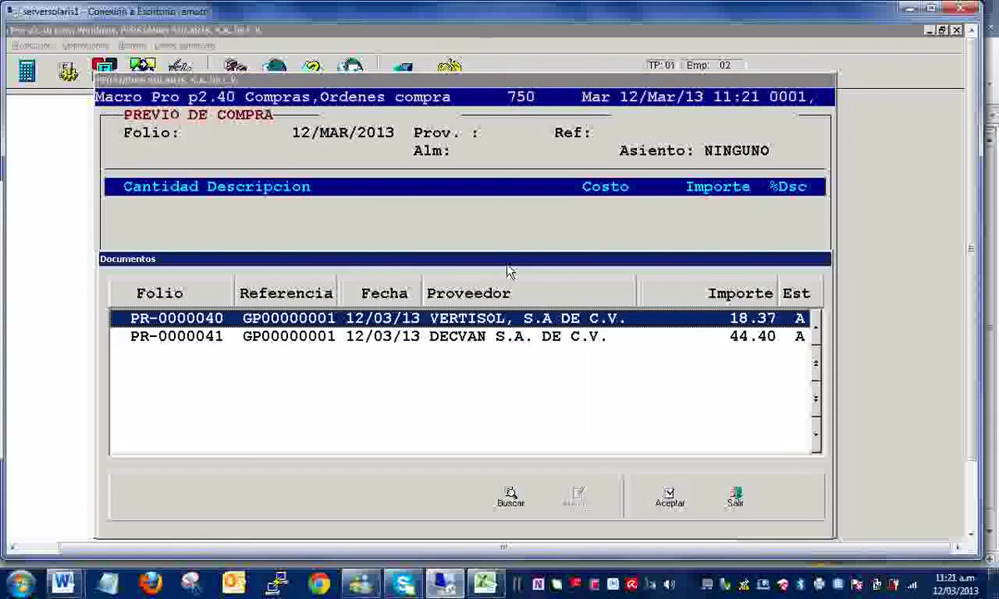
key(Return)
key(Return)
key(Return)
key(Return)
key(Return)
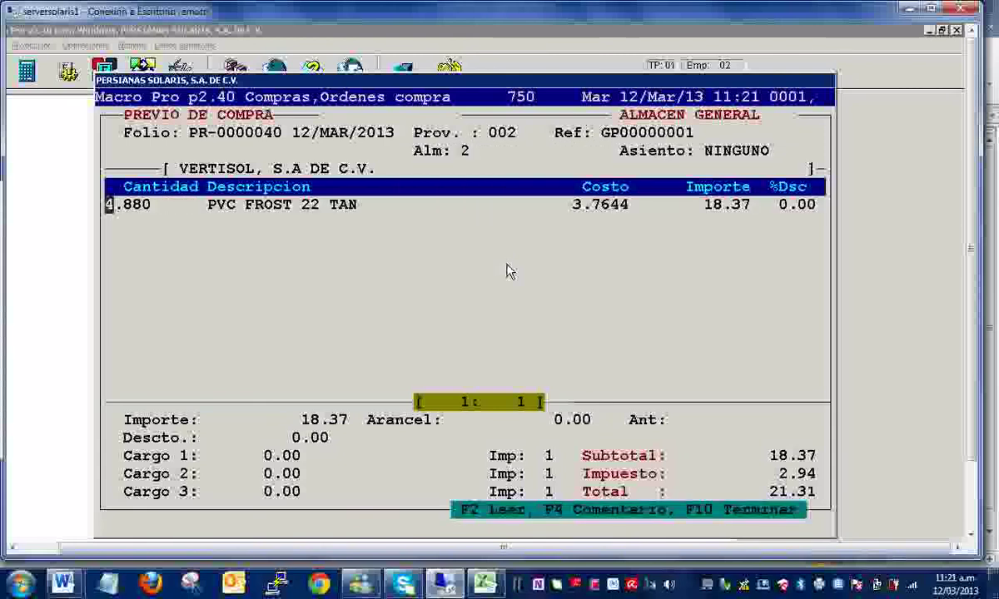
key(F10)
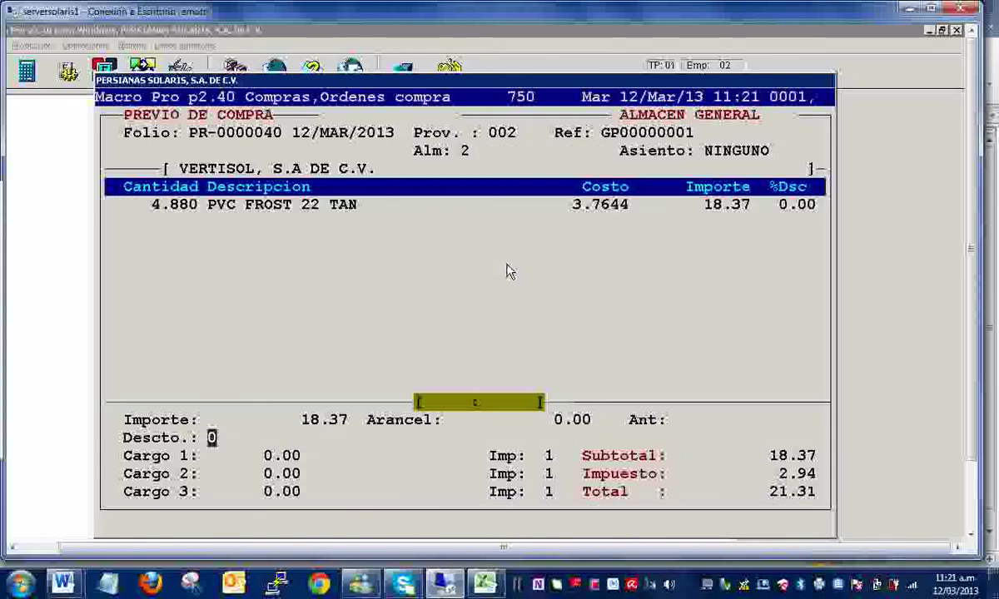
key(Return)
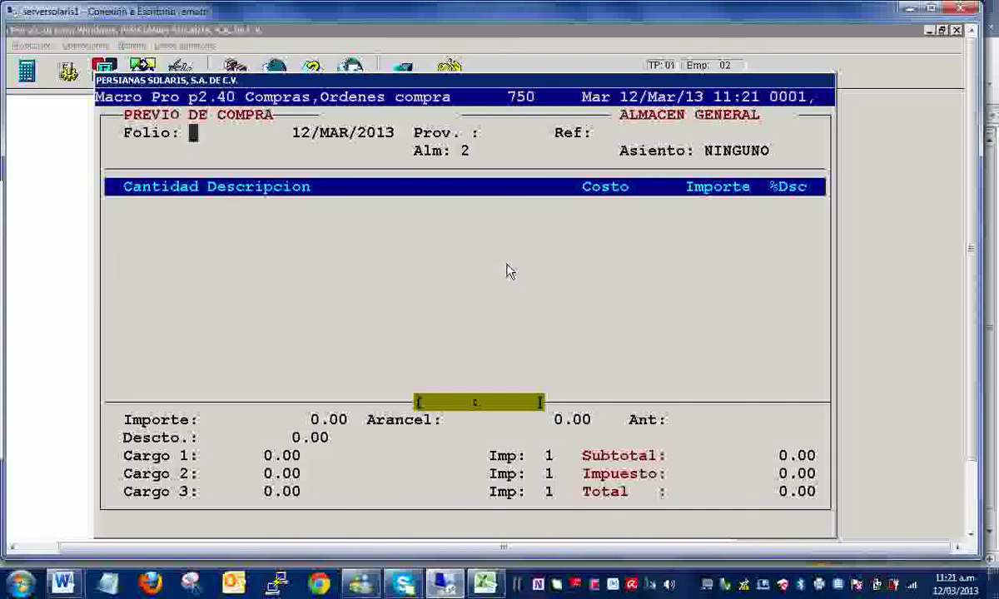
Step: Bring up the list of purchase preview documents again from the empty folio field
key(Return)
key(Return)
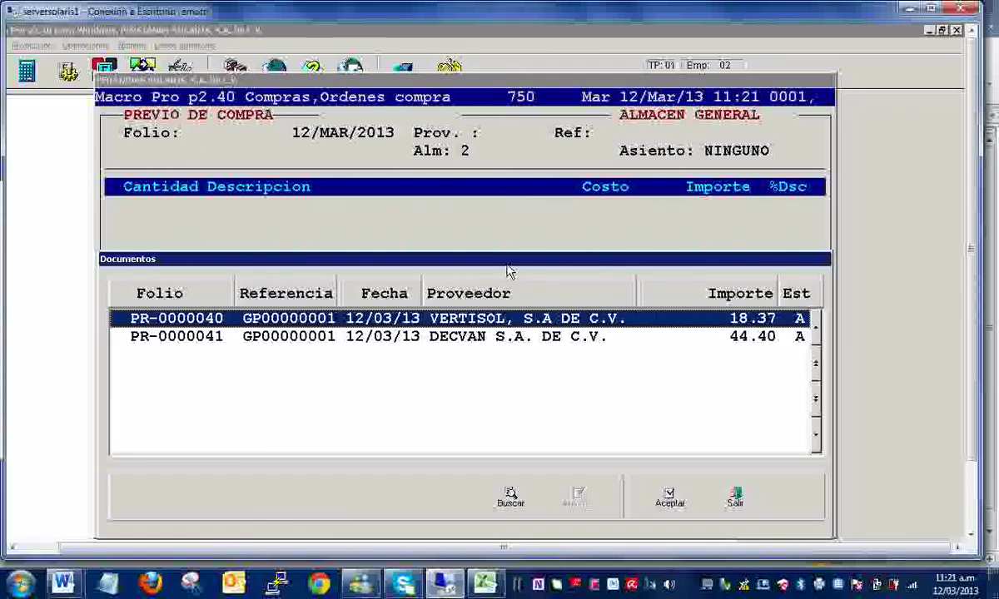